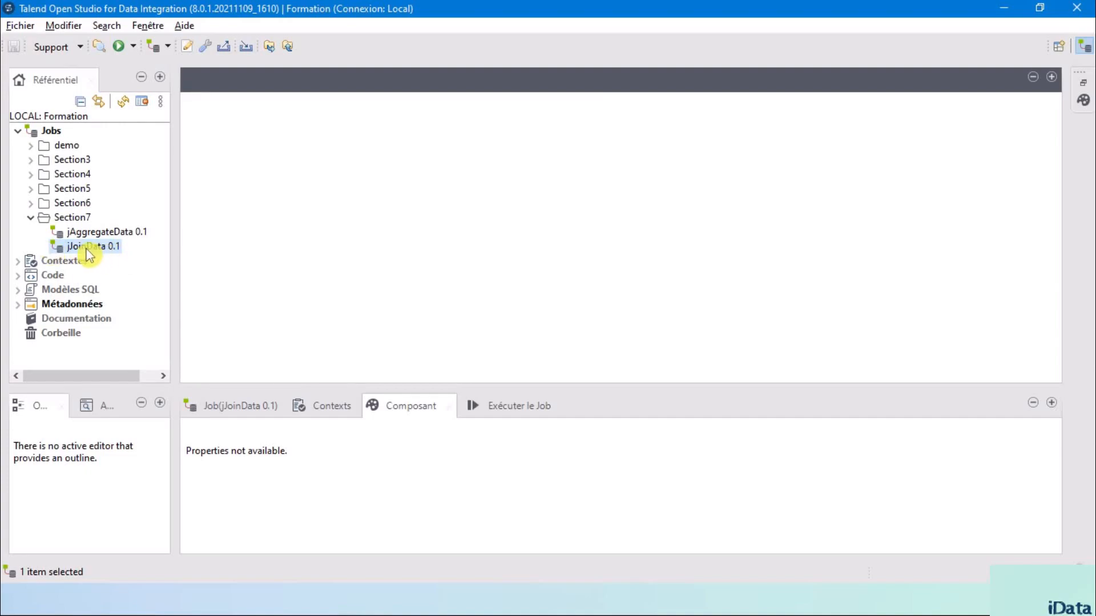
Step: Duplicate the jJoinData job in Section7 as jFilterRowData and open the copy for editing
right_click(90, 249)
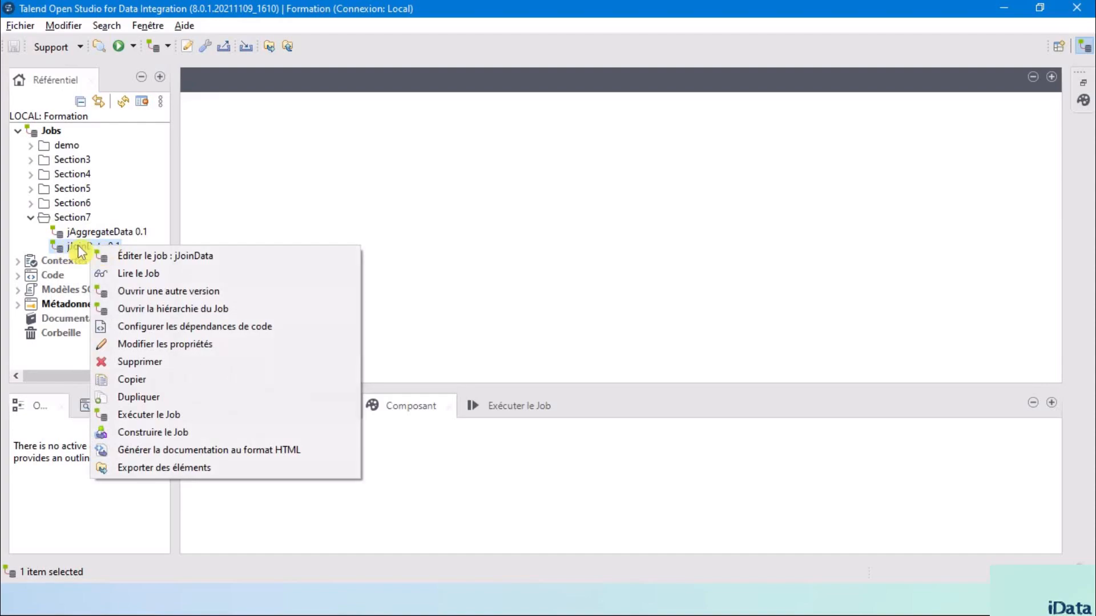
click(169, 398)
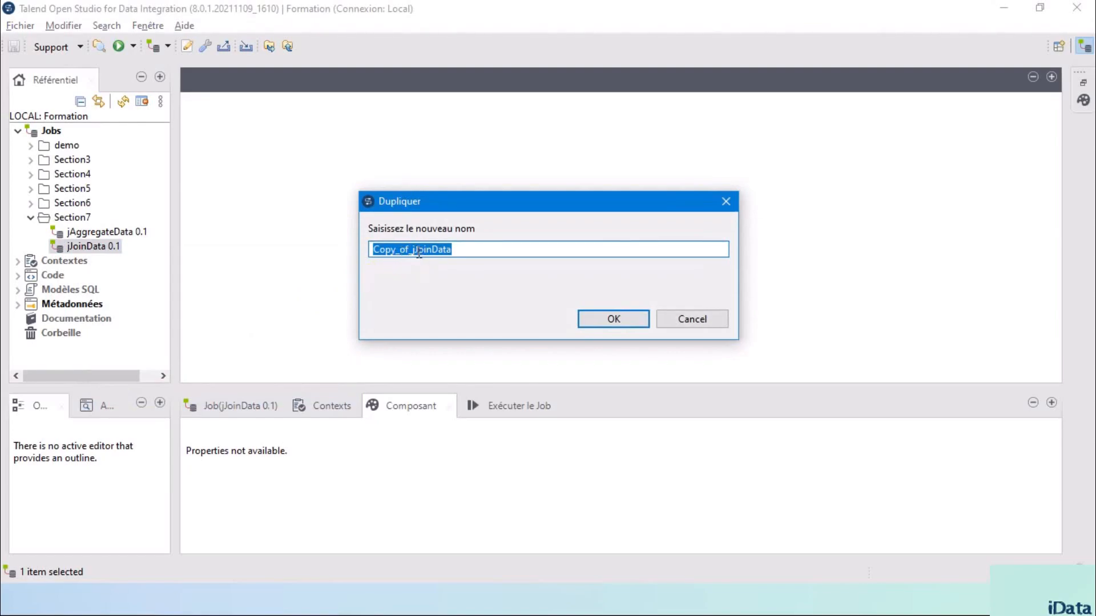
text(jFilterRowData)
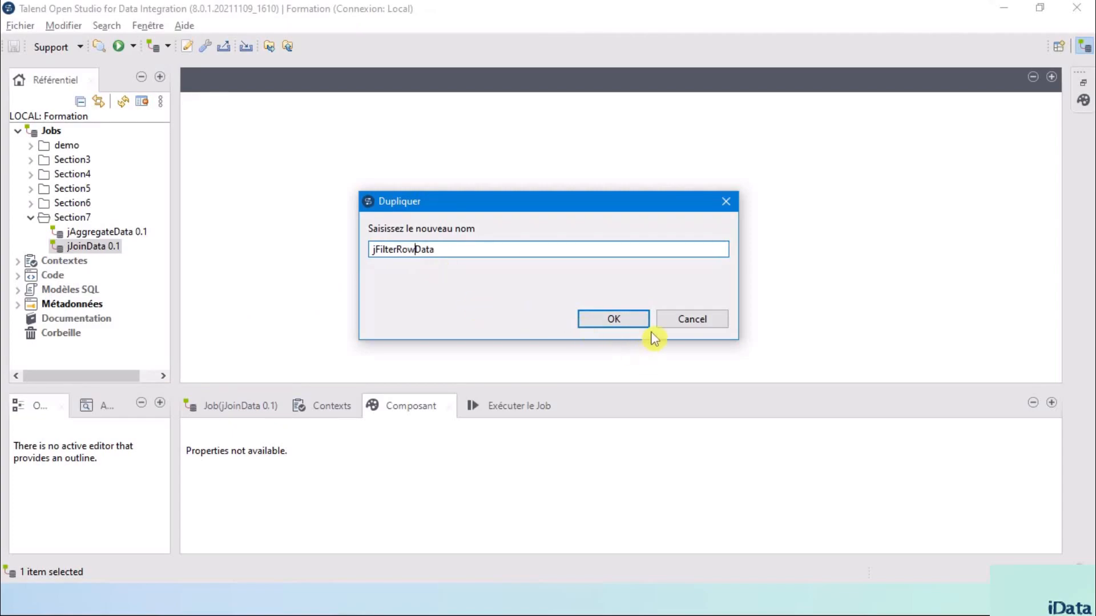
click(613, 323)
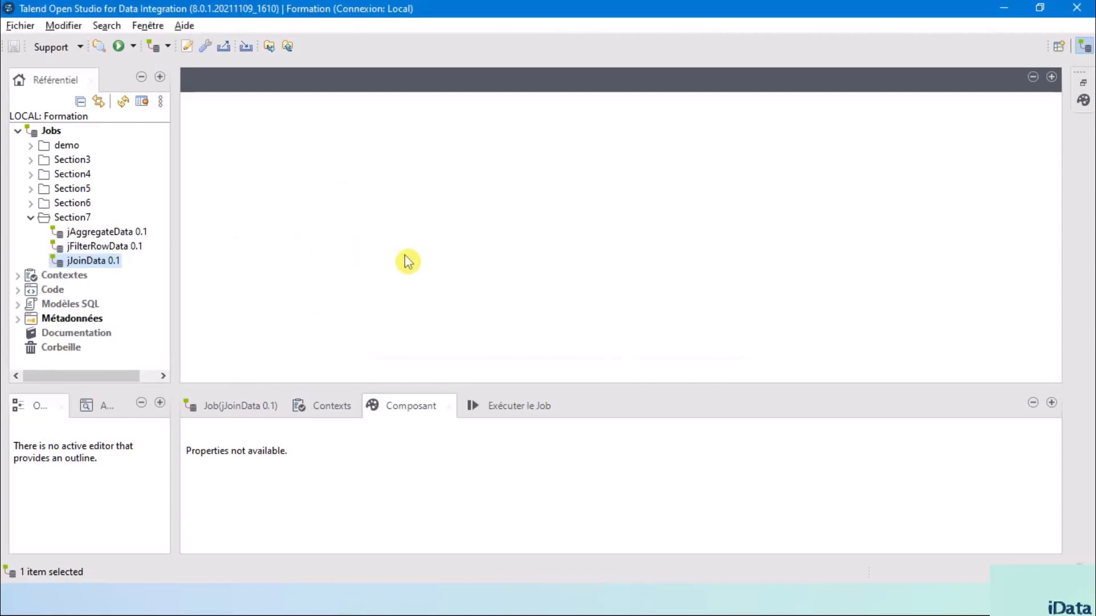
click(110, 249)
double_click(109, 247)
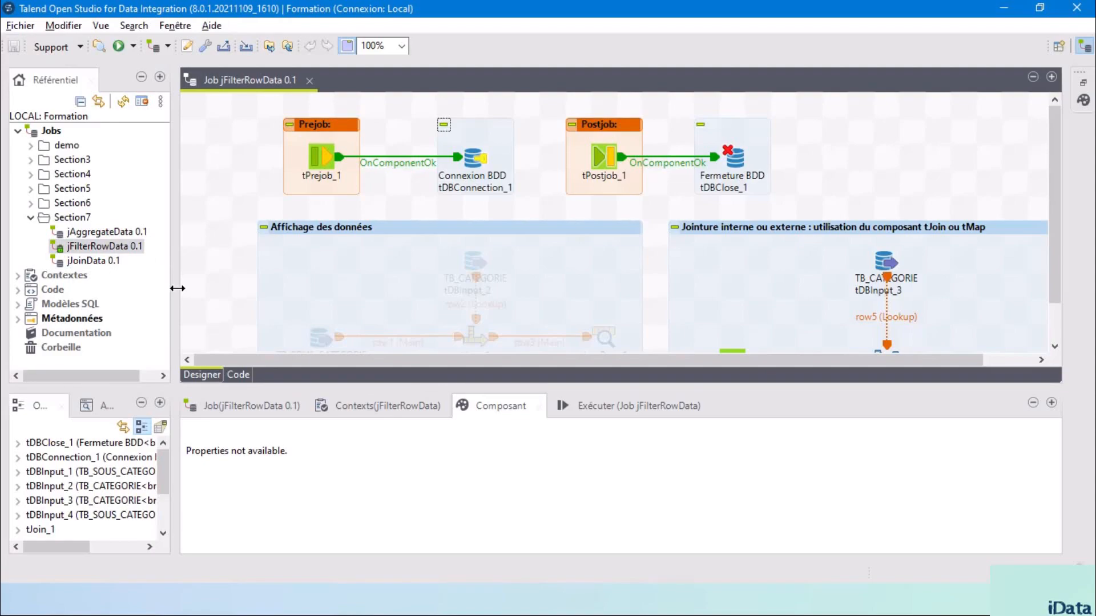
Step: Delete the "Affichage des données" subjob and move the "Jointure interne ou externe" subjob directly below the Prejob and Postjob
scroll(893, 291, down, 2)
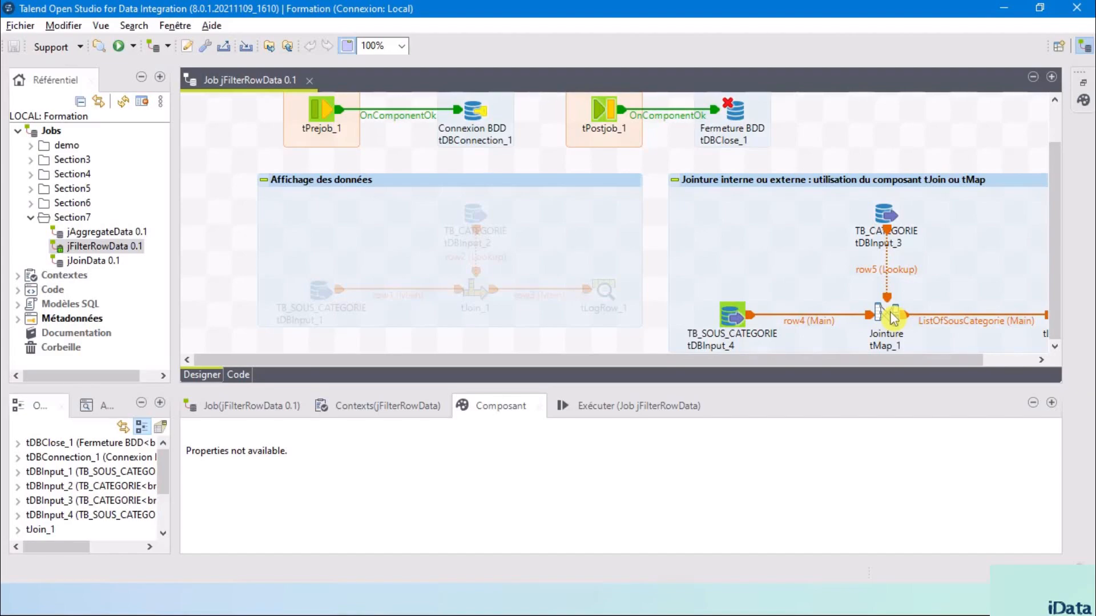
click(279, 246)
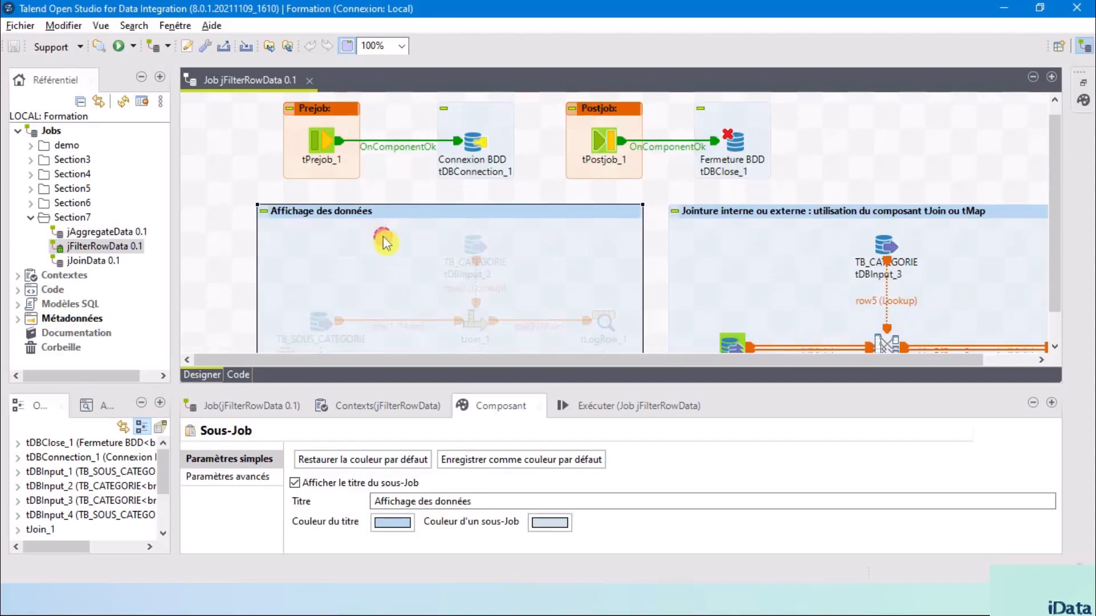
key(Delete)
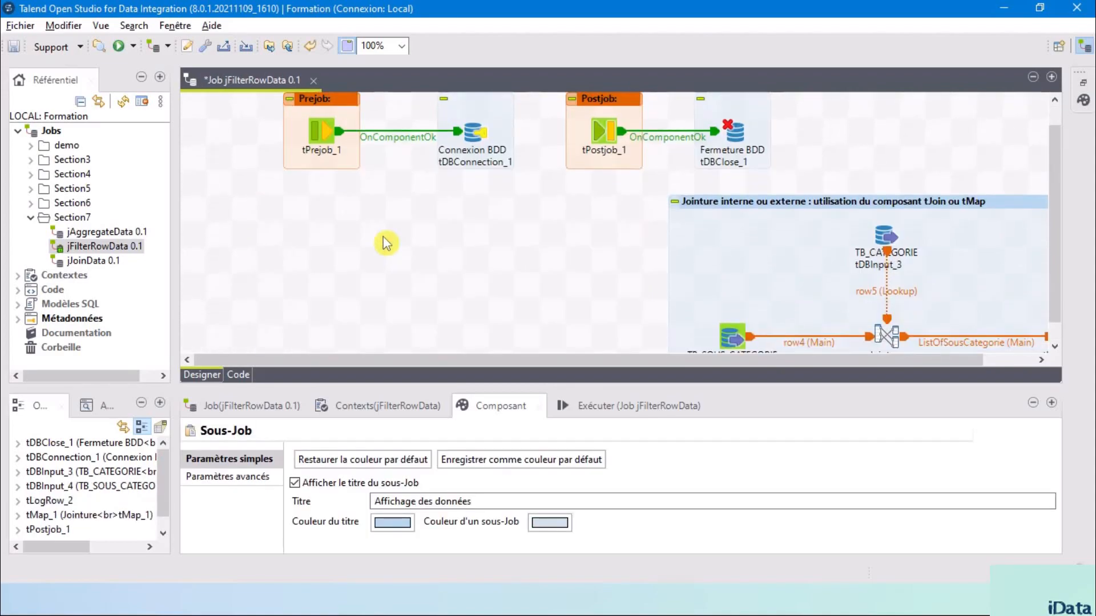
drag(767, 230, 387, 213)
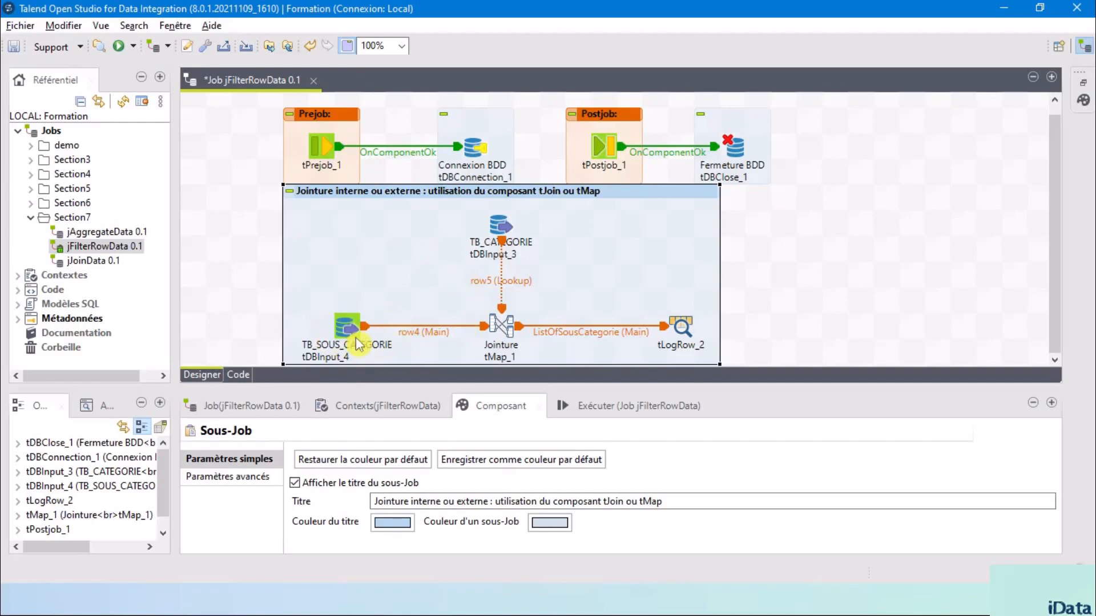
Step: Run the jFilterRowData job and examine the Mobilier values in the LB_CATEGORIE column of its output
click(507, 230)
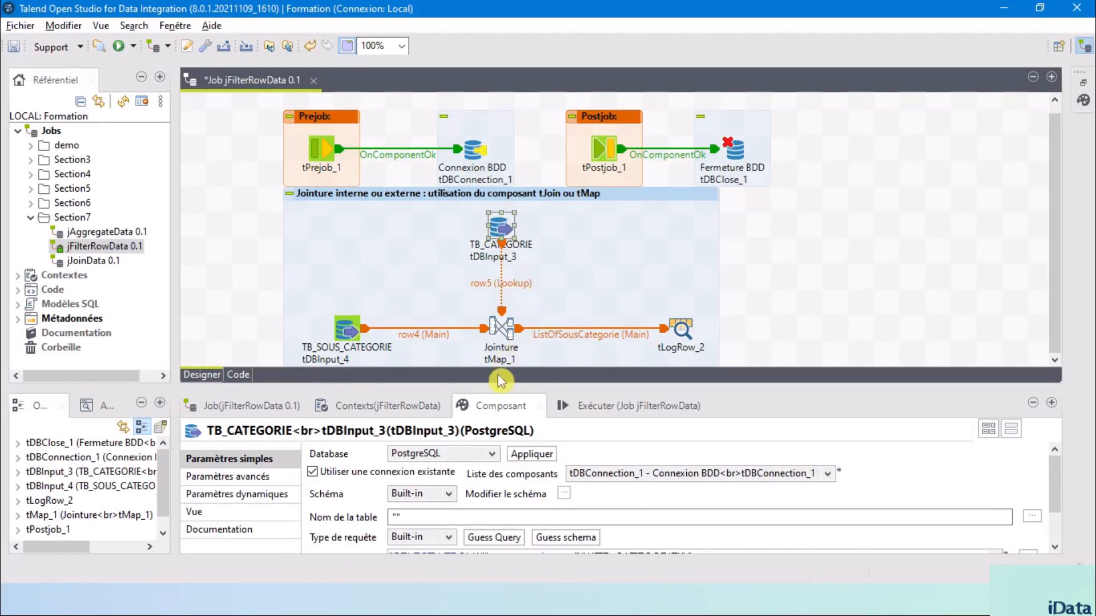
drag(499, 386, 553, 251)
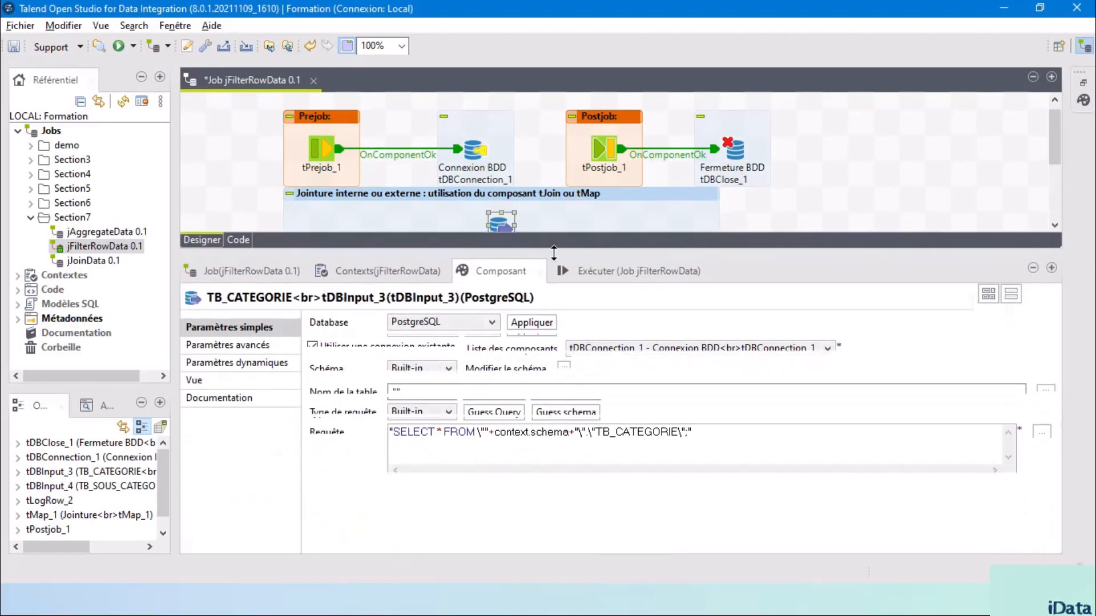
click(610, 270)
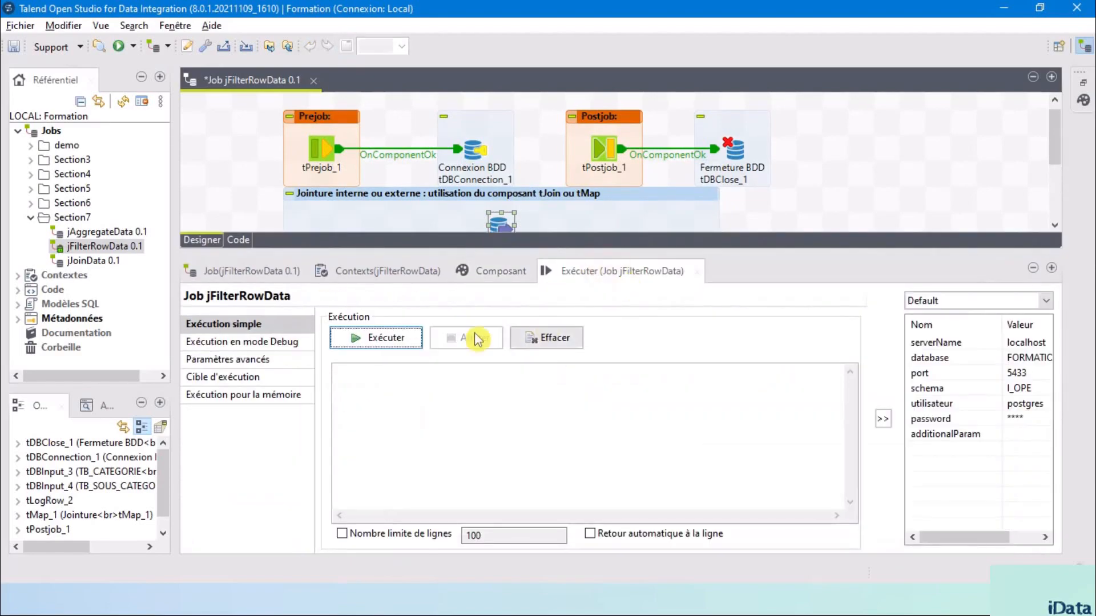
click(376, 337)
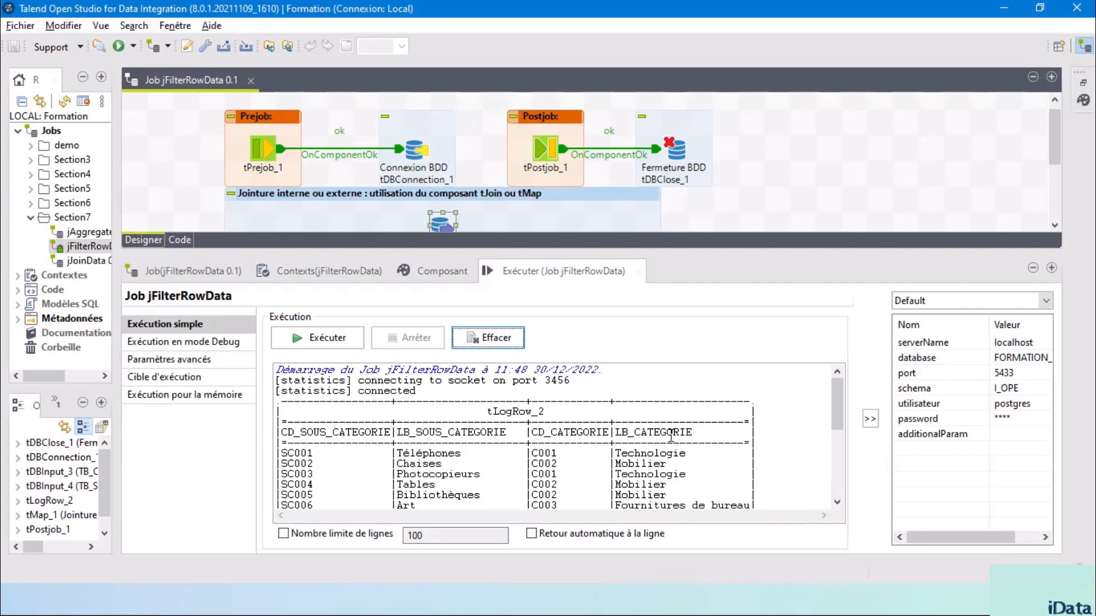
scroll(670, 436, down, 1)
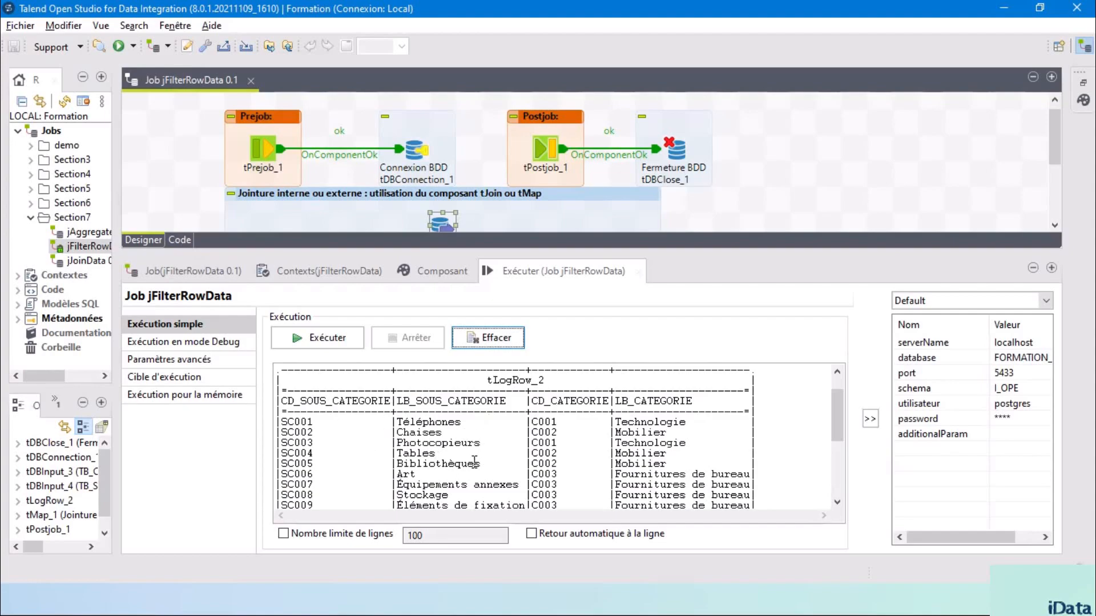
double_click(638, 432)
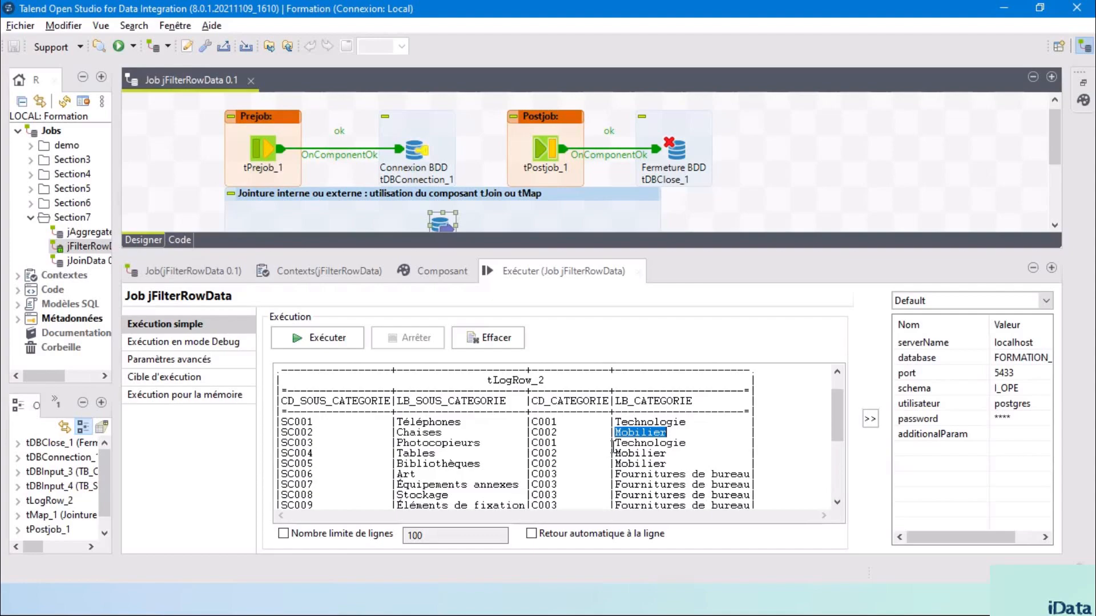
click(646, 439)
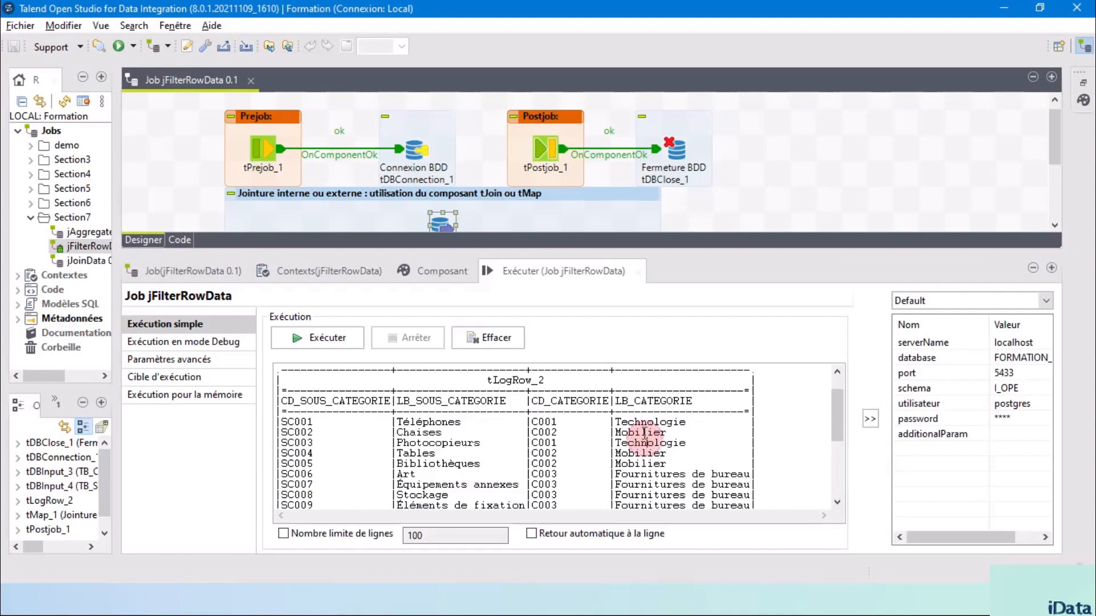
double_click(644, 433)
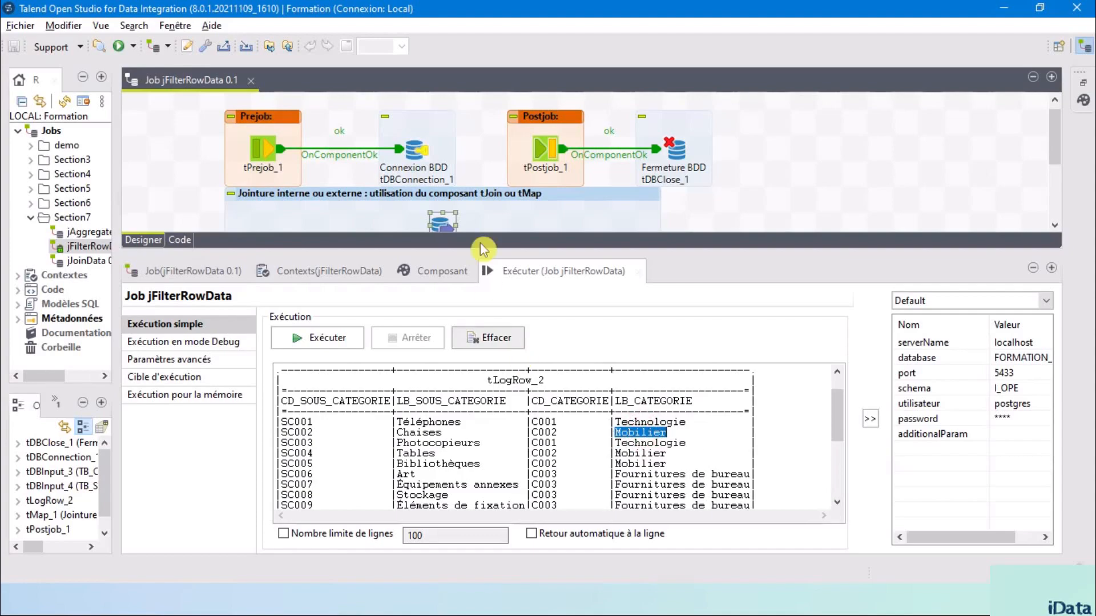
Step: Open the tMap_1 join mapping and enable an expression filter on the ListOfSousCategorie output
scroll(533, 180, down, 2)
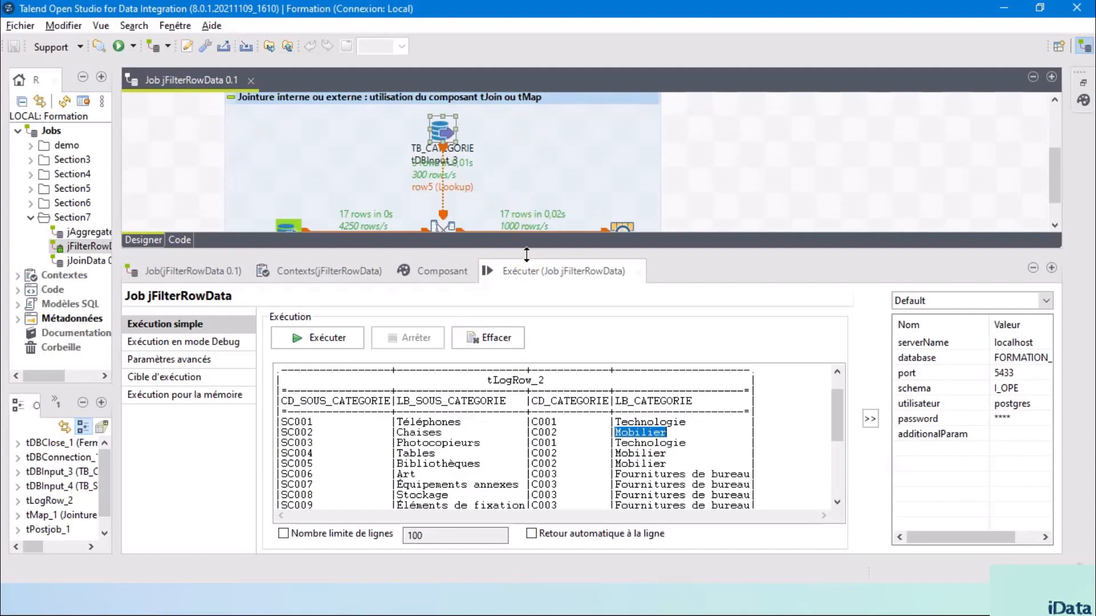
drag(525, 255, 480, 406)
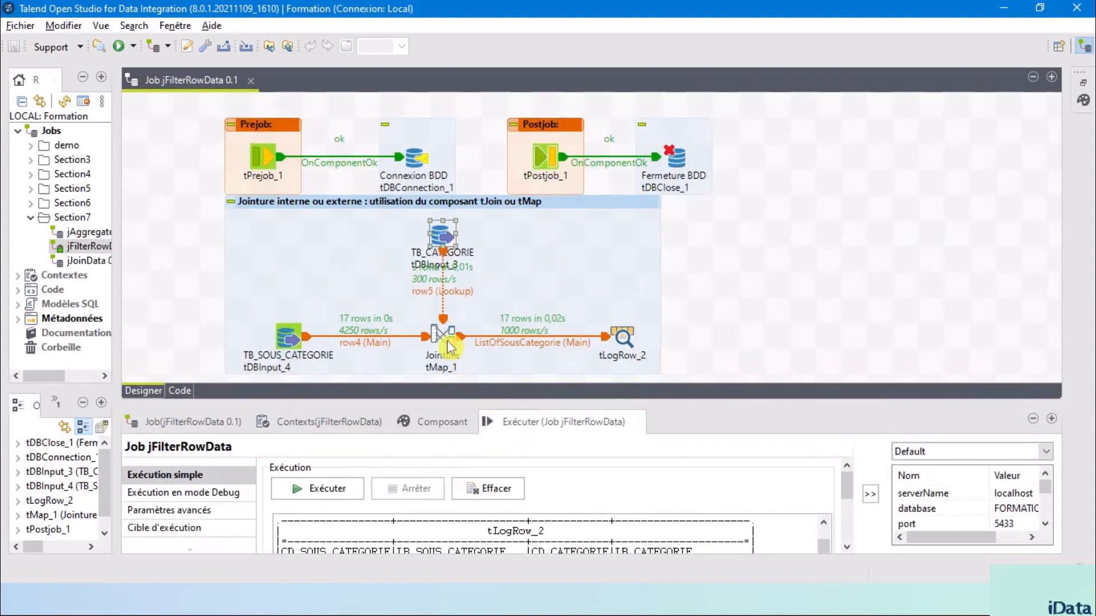
click(451, 343)
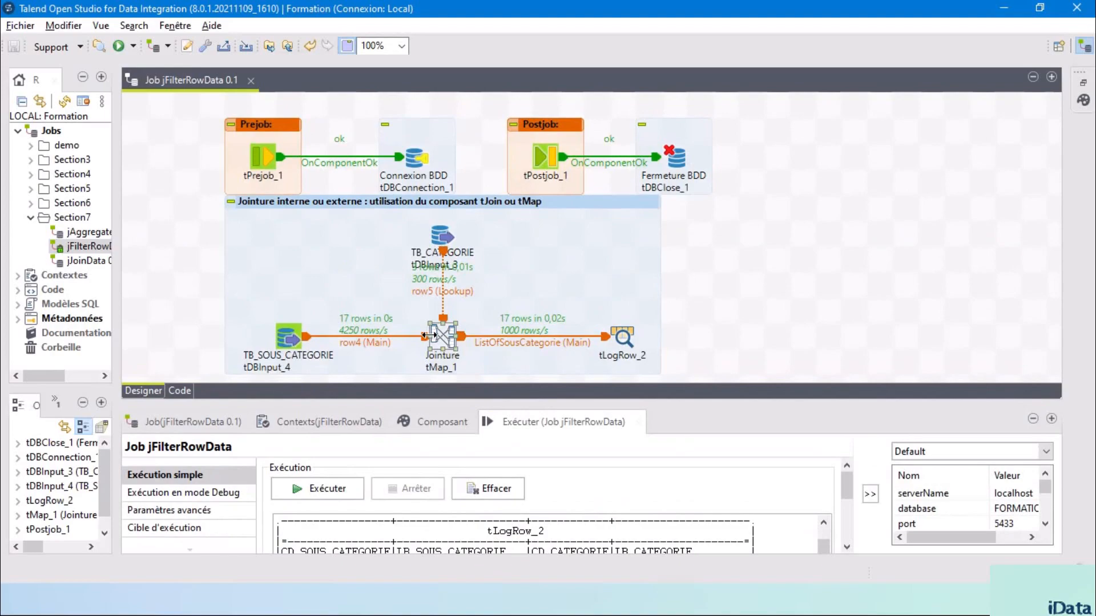
double_click(448, 340)
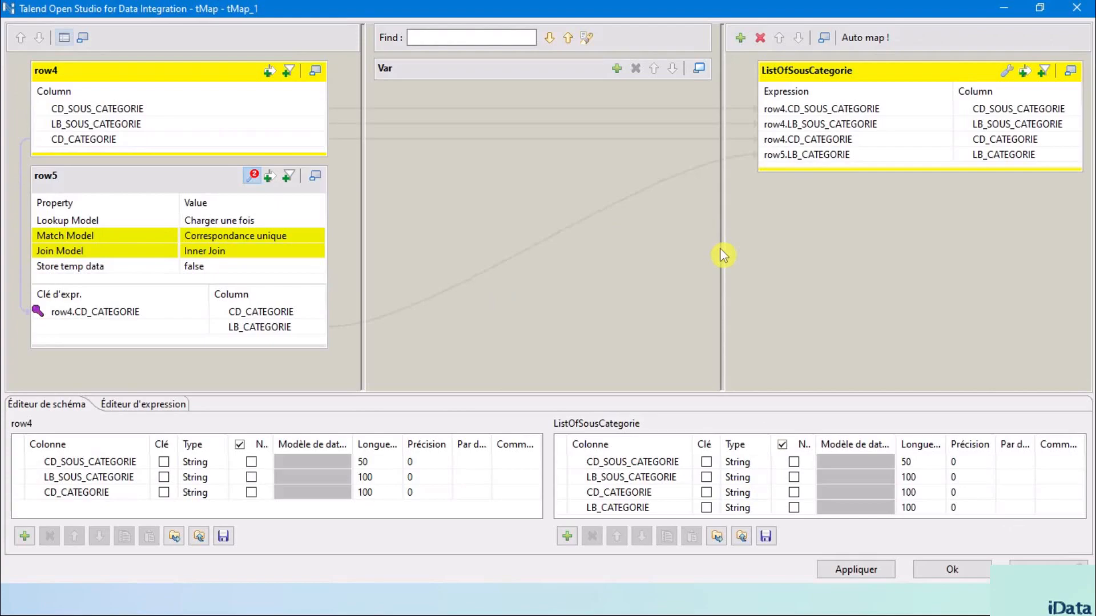
click(1027, 74)
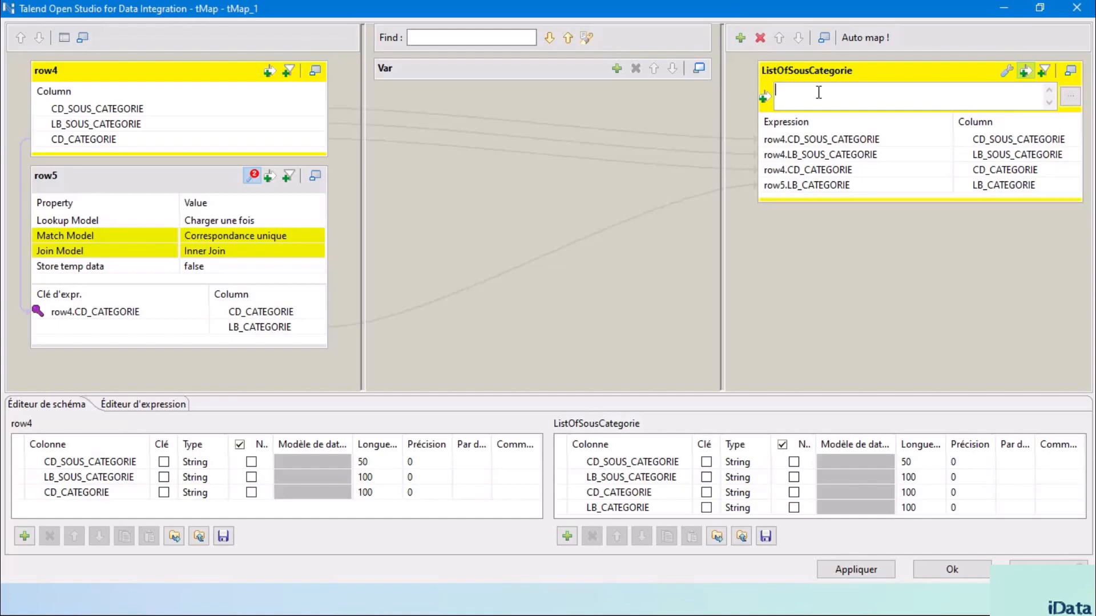
Step: Set the ListOfSousCategorie filter to "Mobilier".equals(row5.LB_CATEGORIE), validate the mapping and rerun the job
text("Mobilier".)
click(833, 187)
key(ctrl+c)
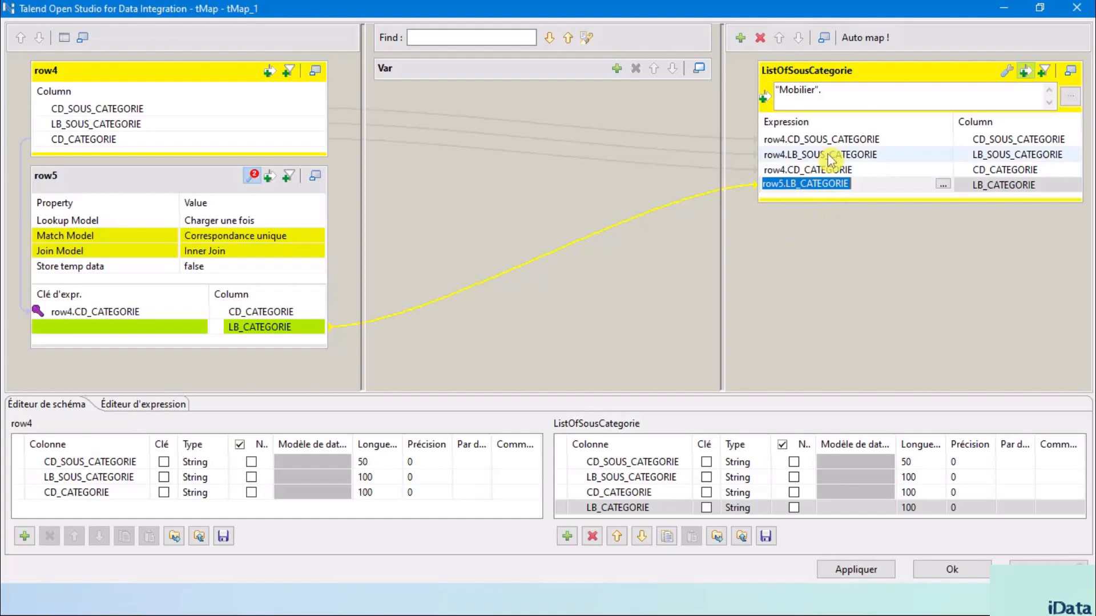
click(834, 90)
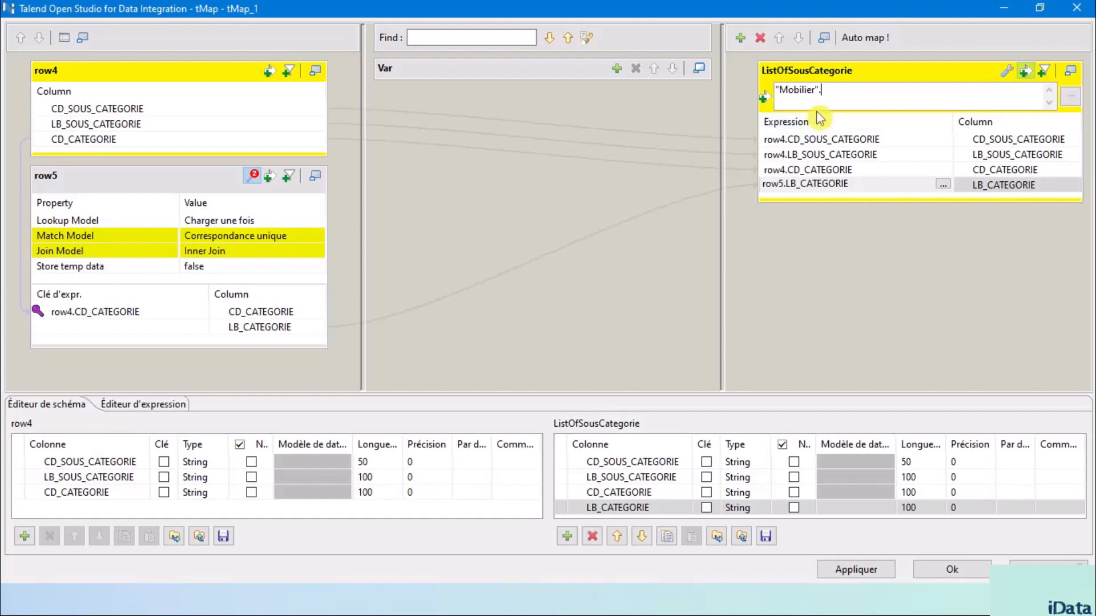
text(equals()
key(ctrl+v)
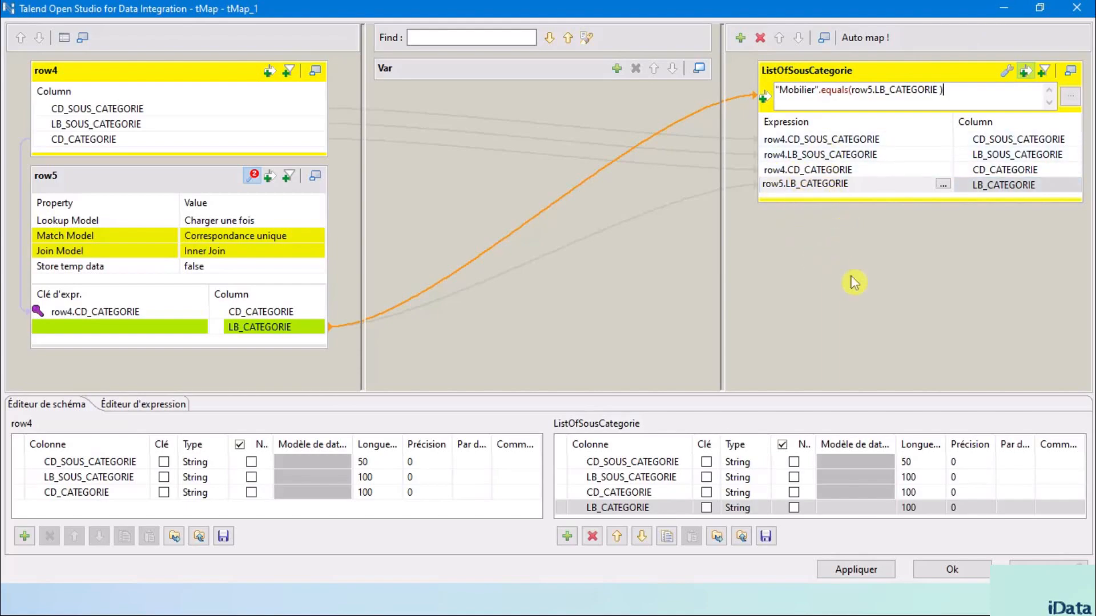
click(970, 568)
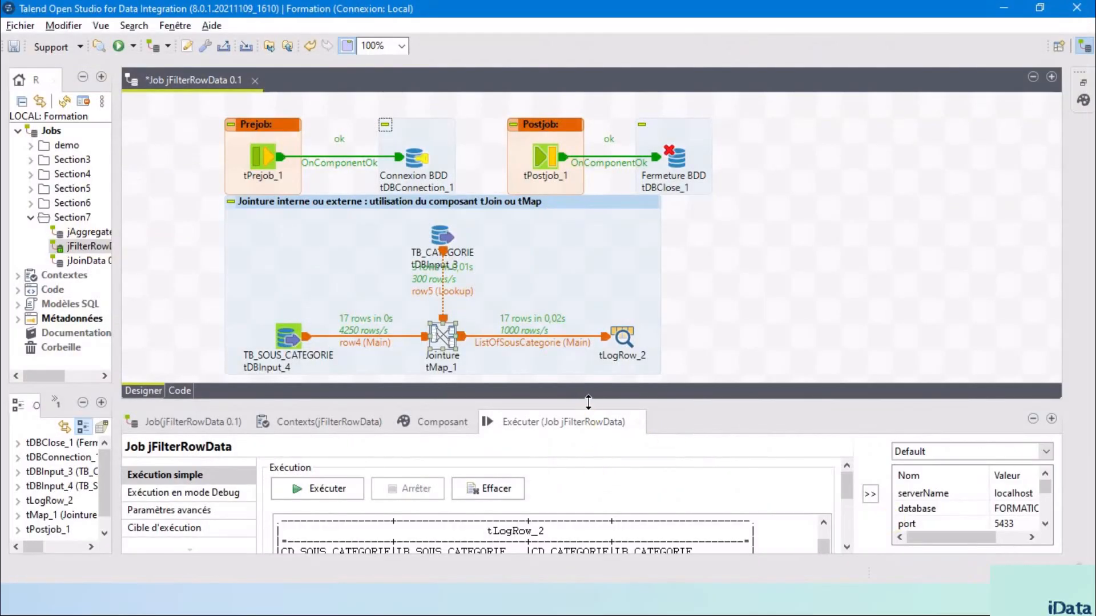
drag(588, 403, 606, 212)
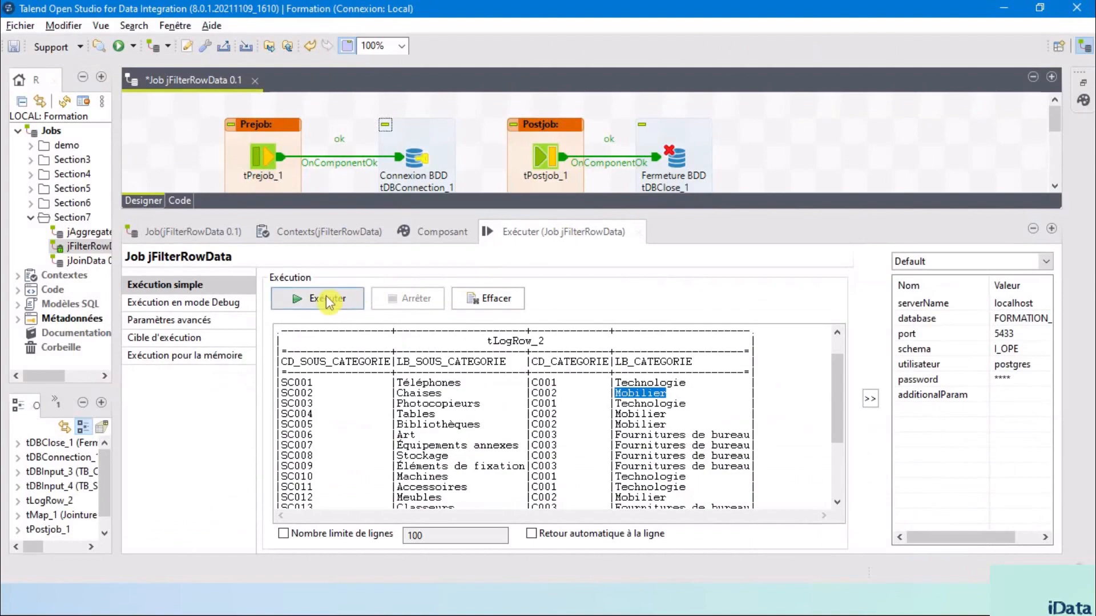
click(318, 300)
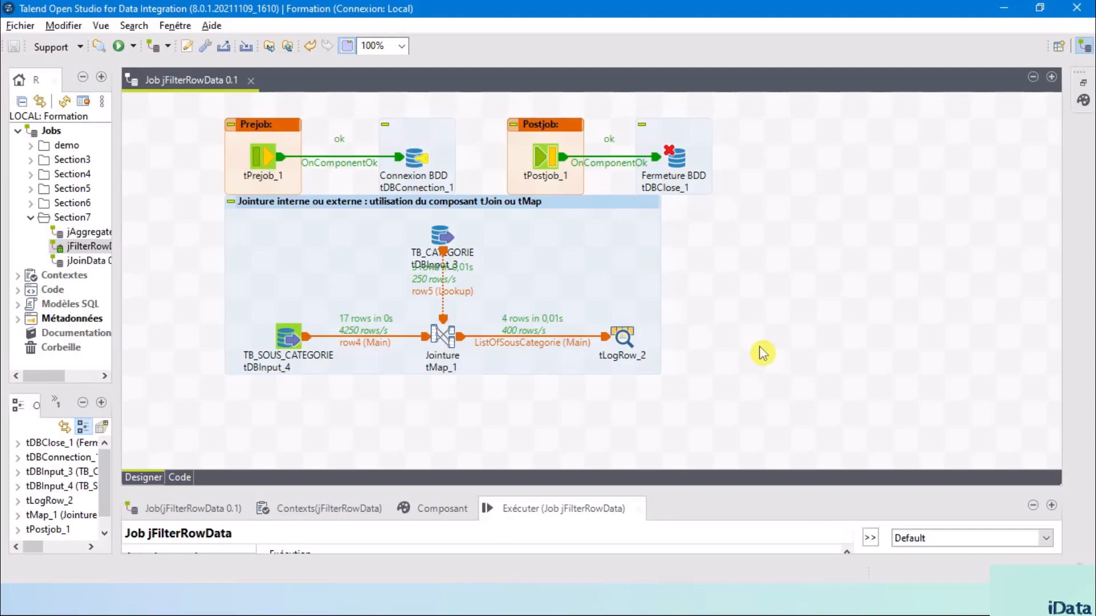
Step: Add a second tLogRow component and place it above tLogRow_2
text(tlog)
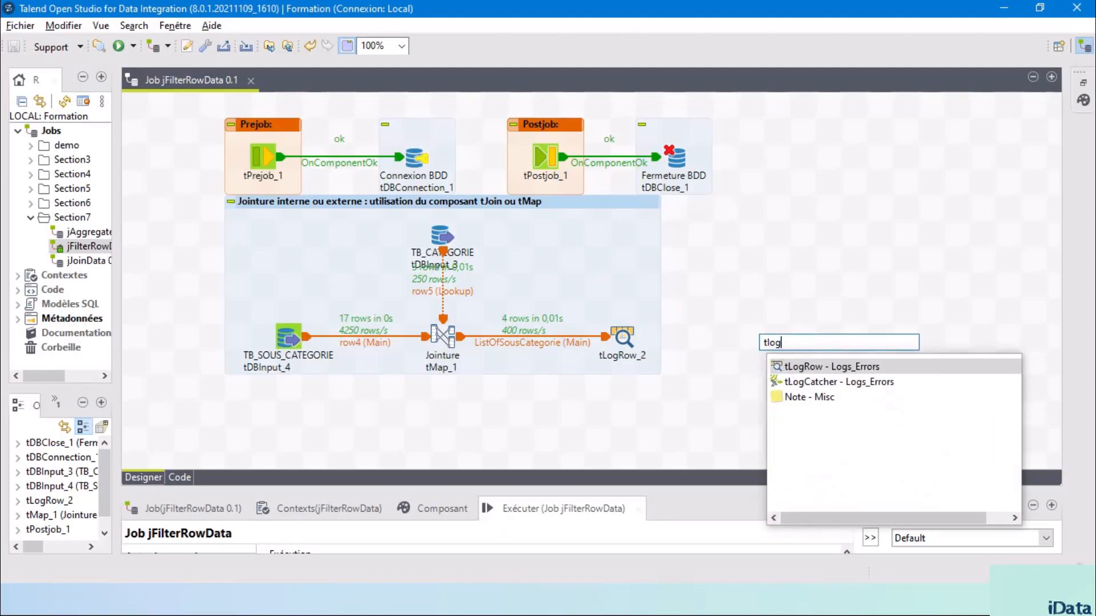
double_click(788, 367)
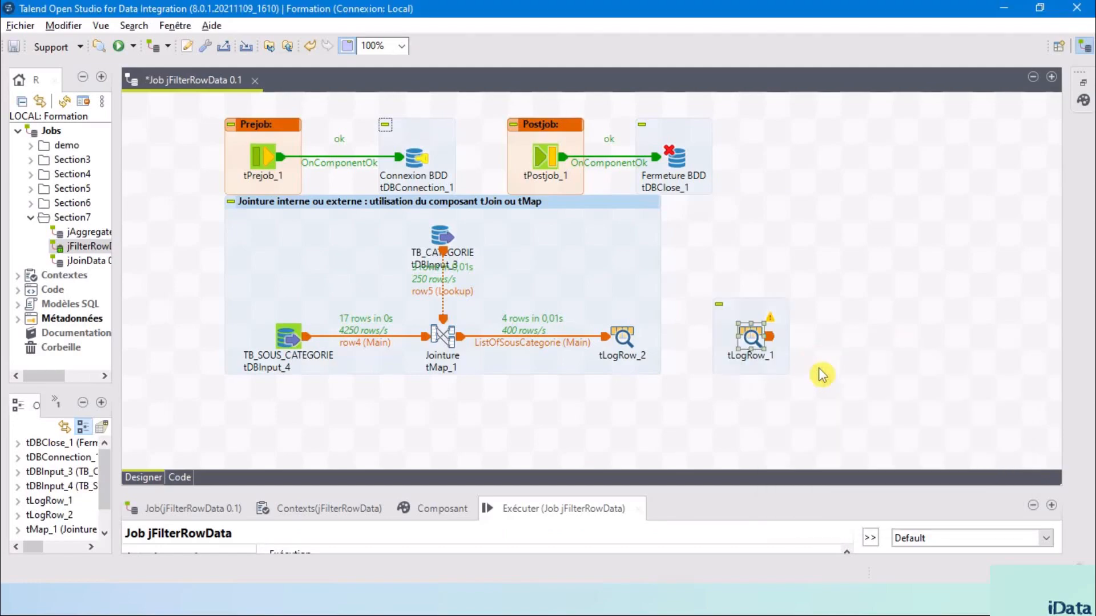
drag(762, 331, 637, 228)
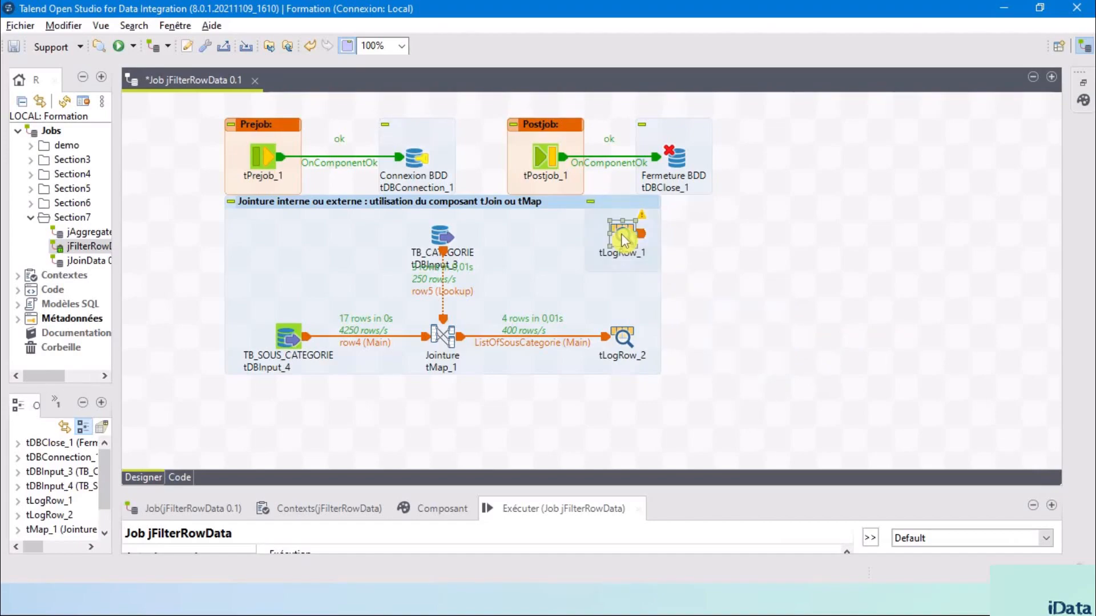
Step: Link tMap_1 to tLogRow_1 with a new main output named RejetFiltreLignes
right_click(444, 343)
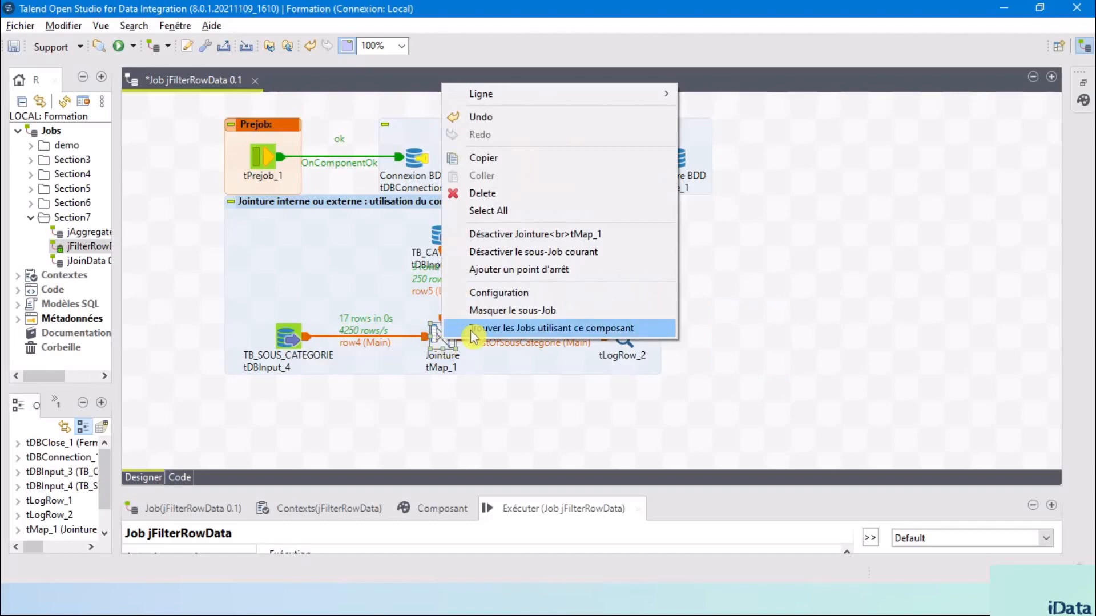
mouse_move(662, 96)
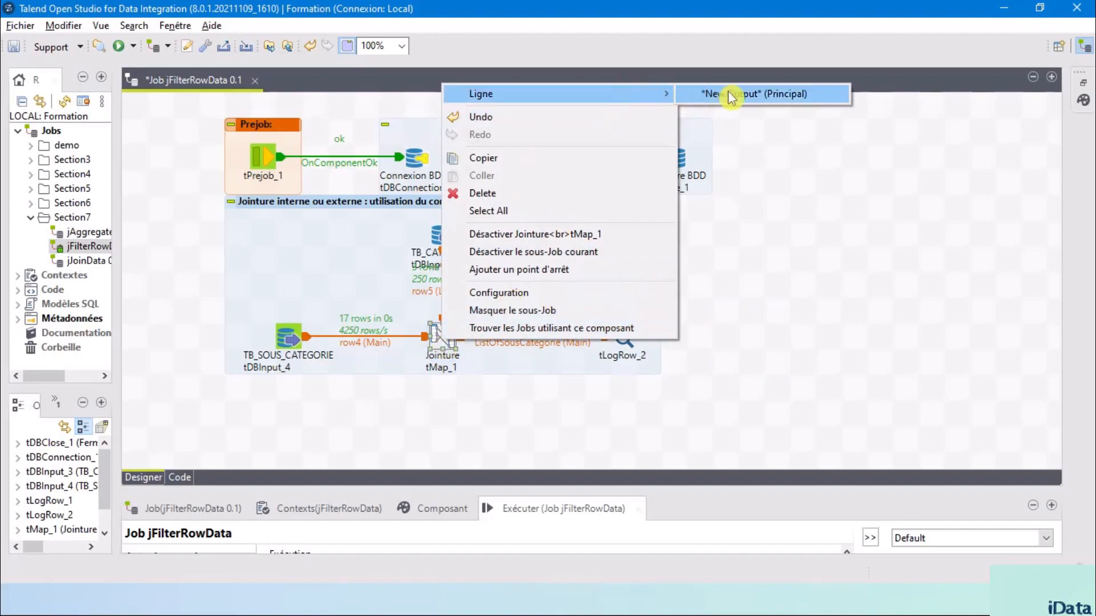
click(751, 102)
click(625, 235)
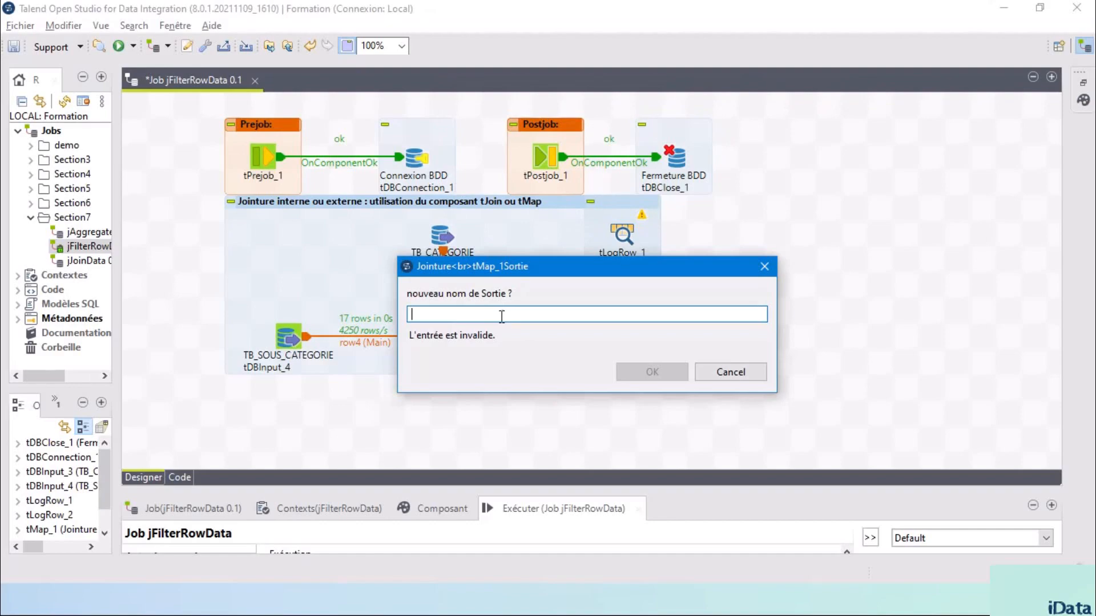
text(RejetFiltreLignes)
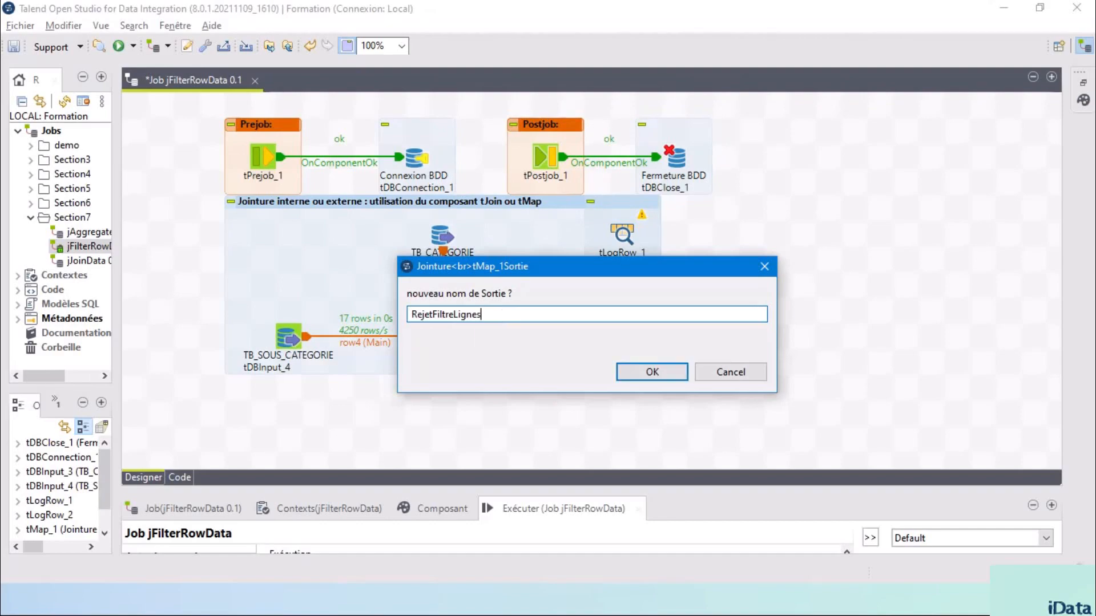
click(666, 374)
Step: In the tMap_1 mapping, enlarge the RejetFiltreLignes output and copy all four ListOfSousCategorie columns into it
click(443, 342)
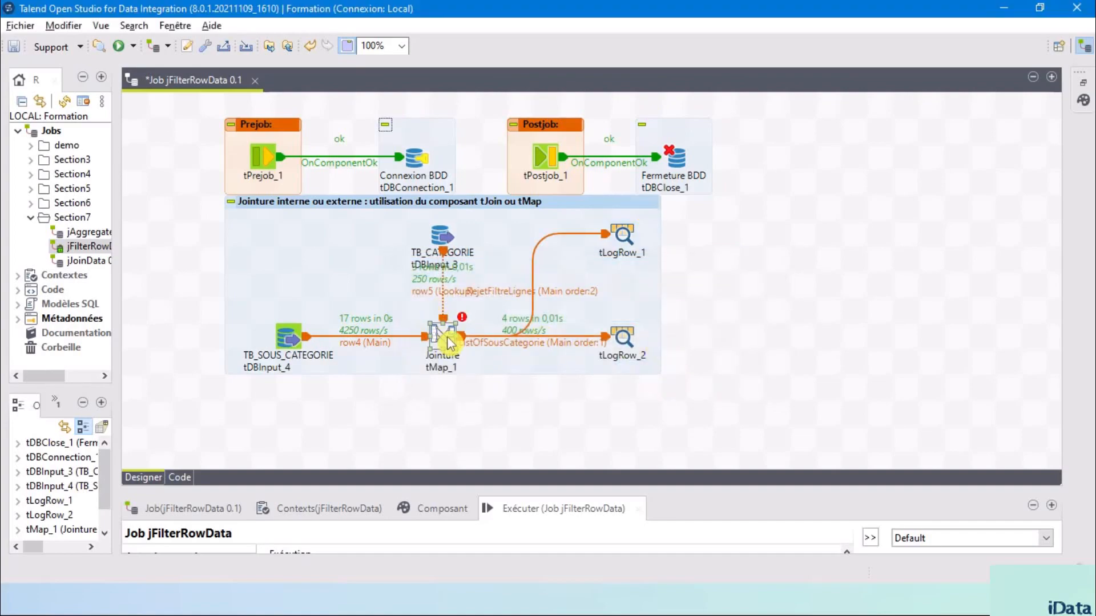
double_click(447, 336)
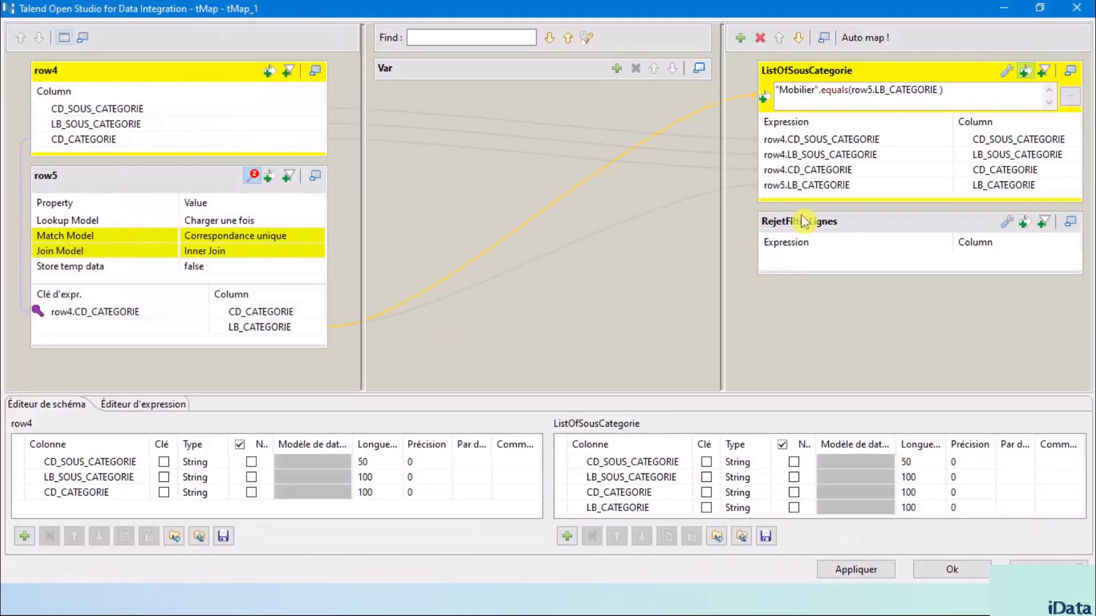
click(800, 220)
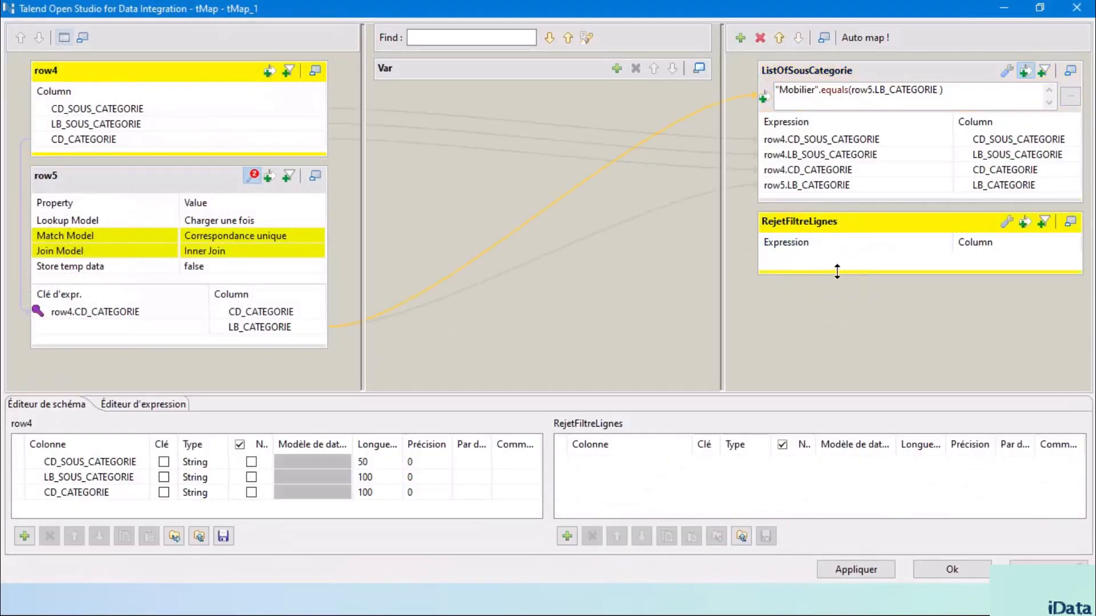
drag(832, 273, 831, 369)
click(830, 141)
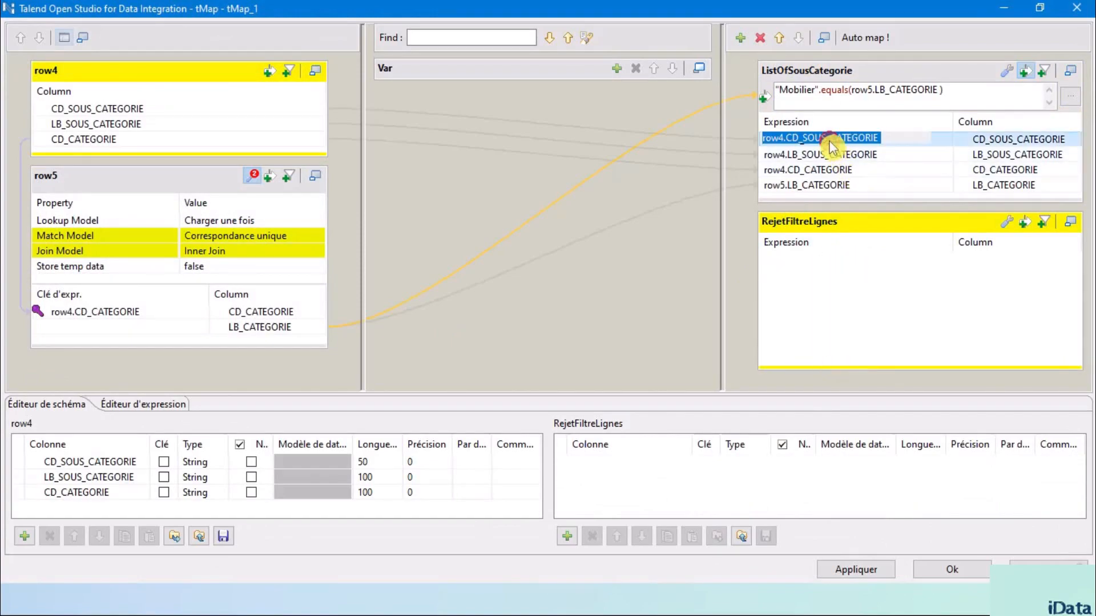
shift+click(824, 188)
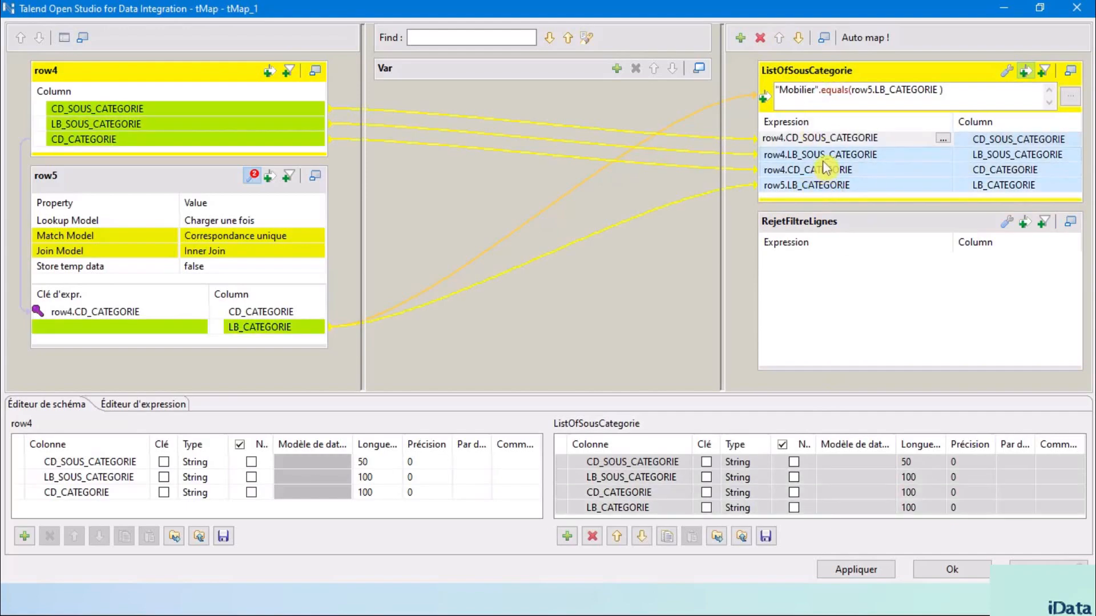
drag(824, 162, 833, 301)
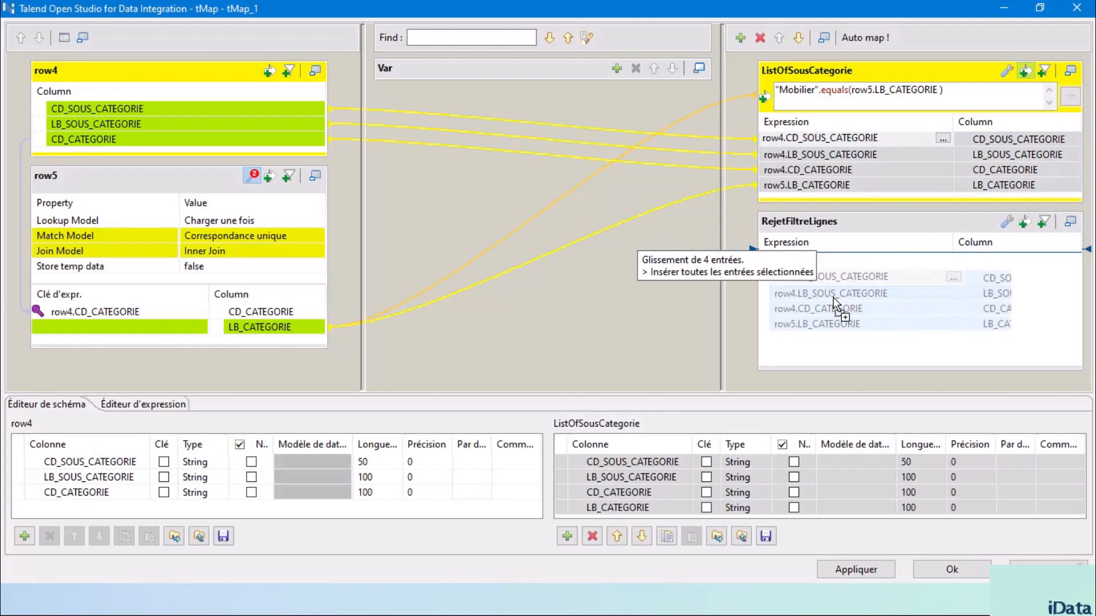
drag(834, 302, 835, 305)
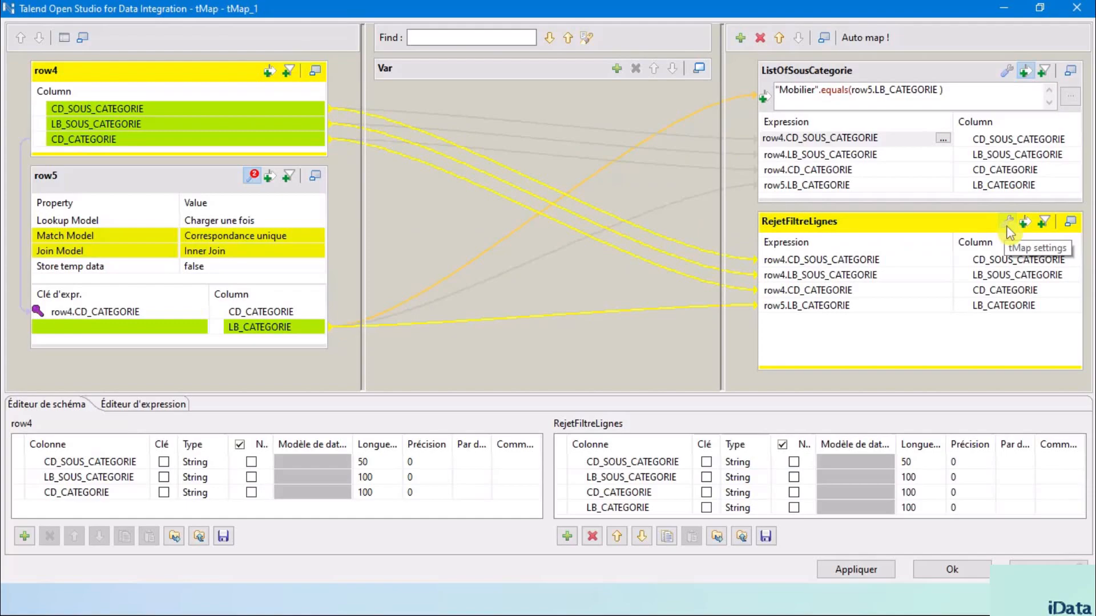
Step: Set Catch output reject to true for RejetFiltreLignes, validate the mapping and propagate the changes
click(797, 94)
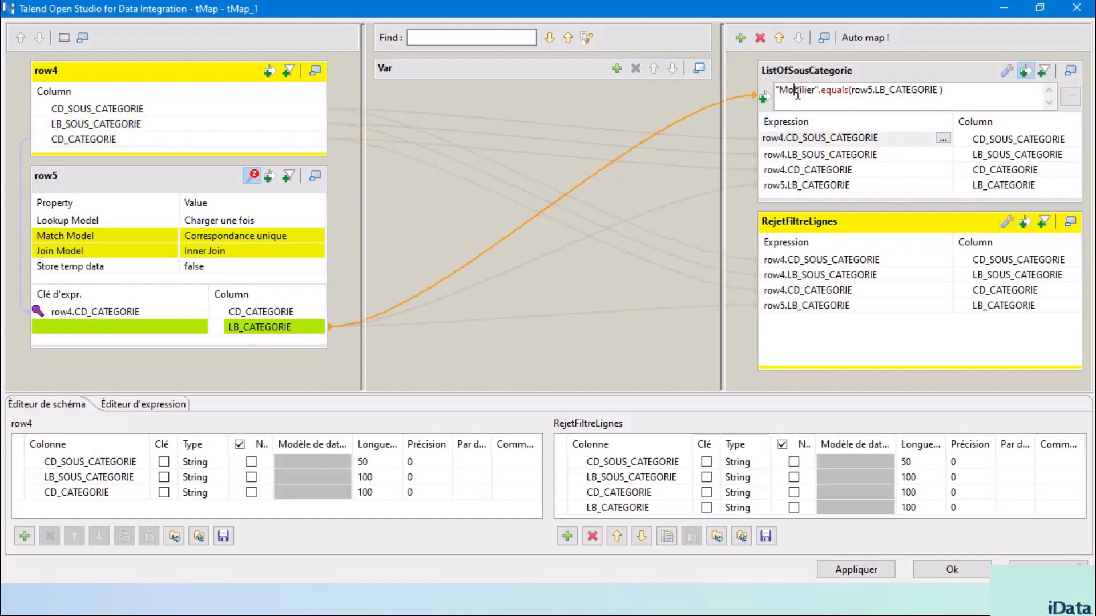
click(972, 219)
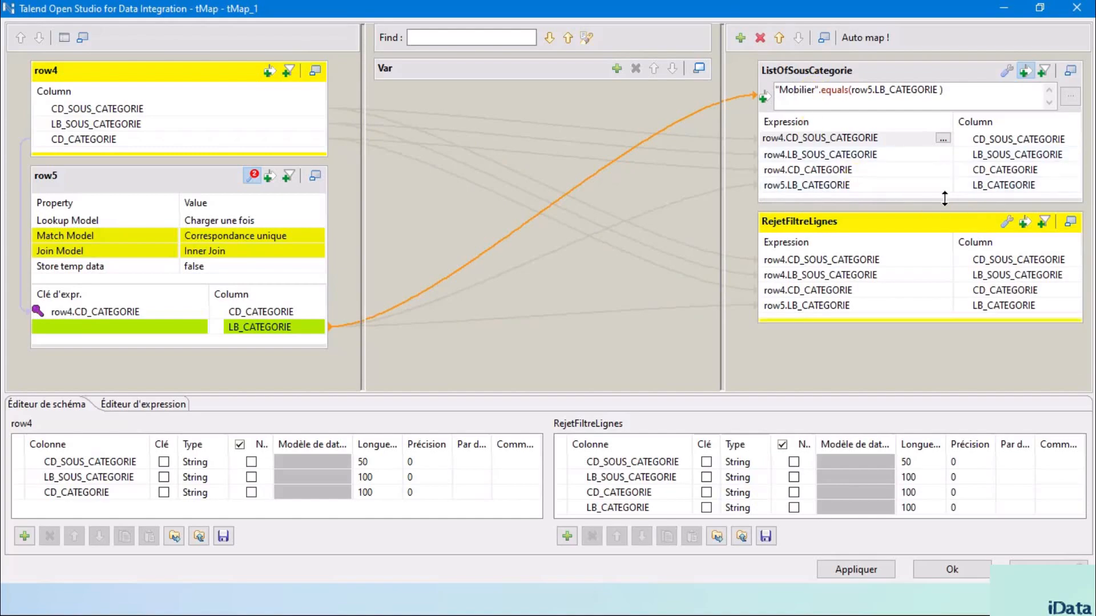
click(1008, 222)
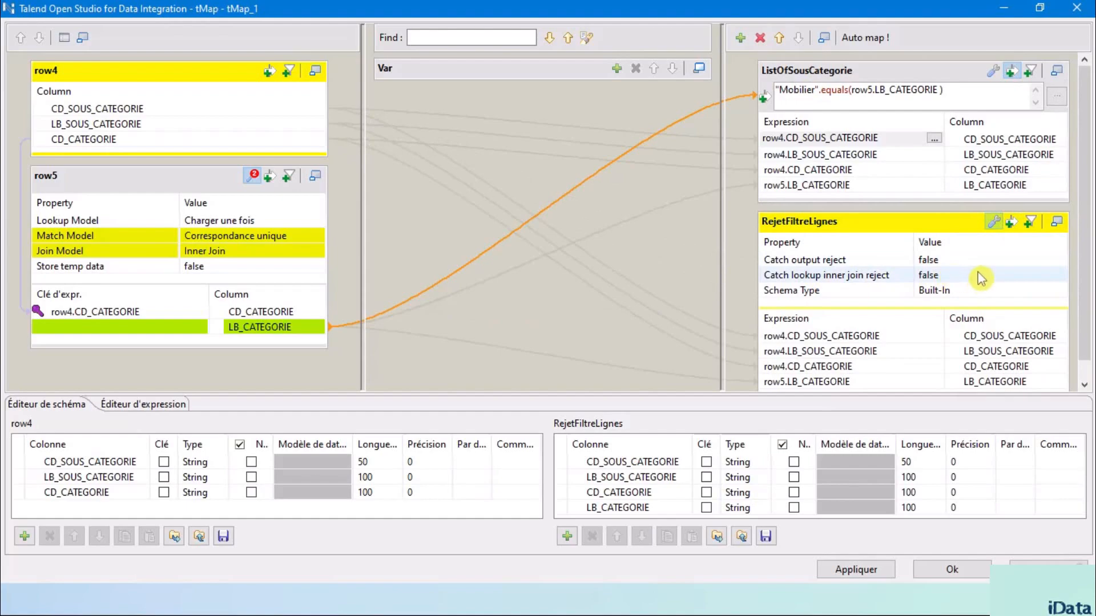
click(990, 260)
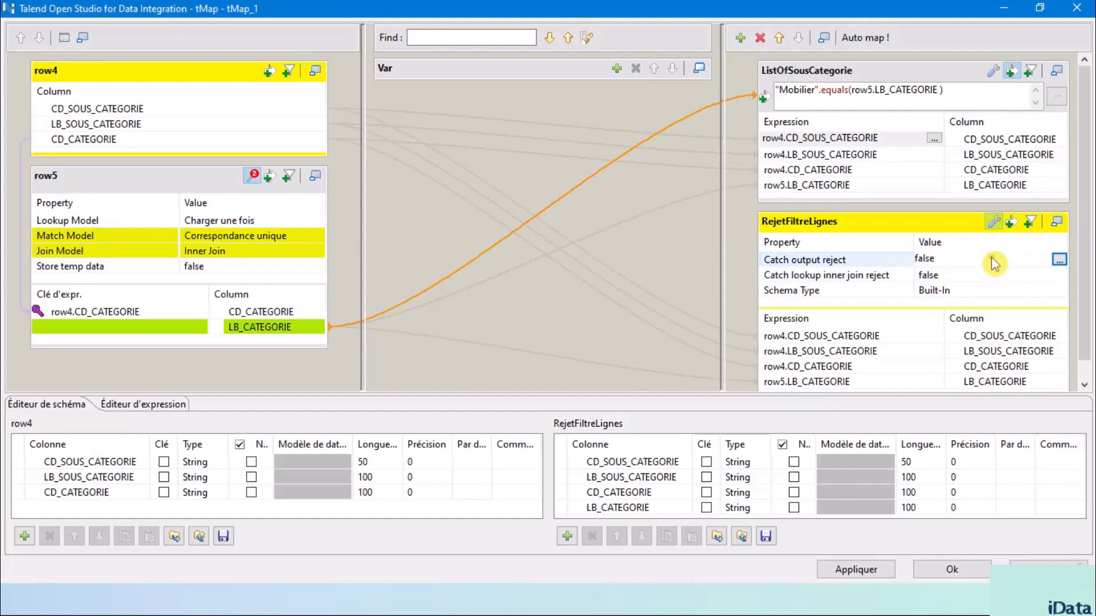
click(1059, 260)
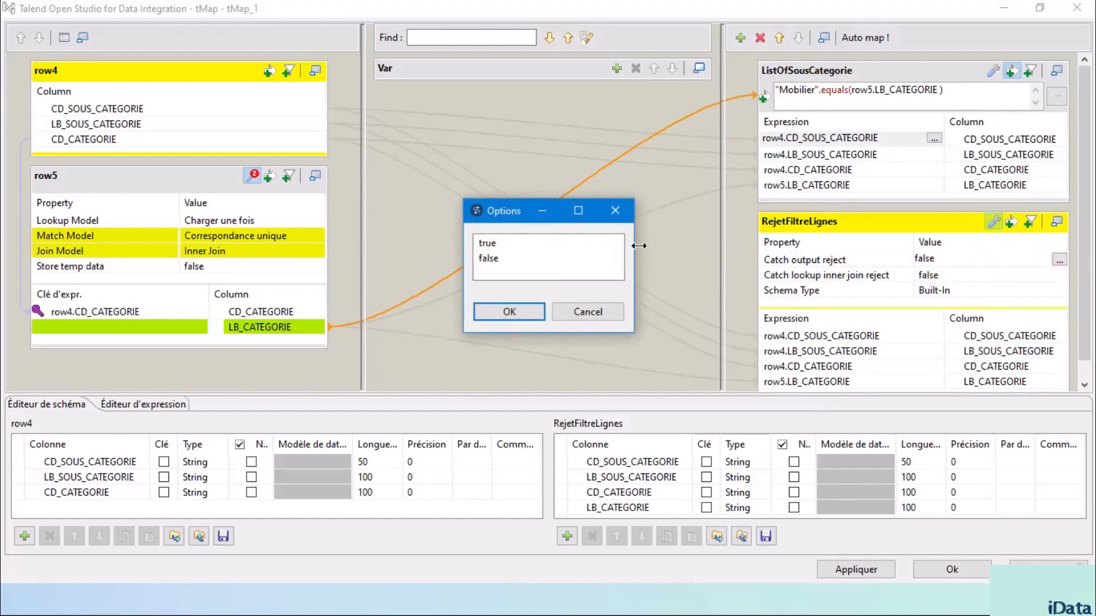
click(514, 246)
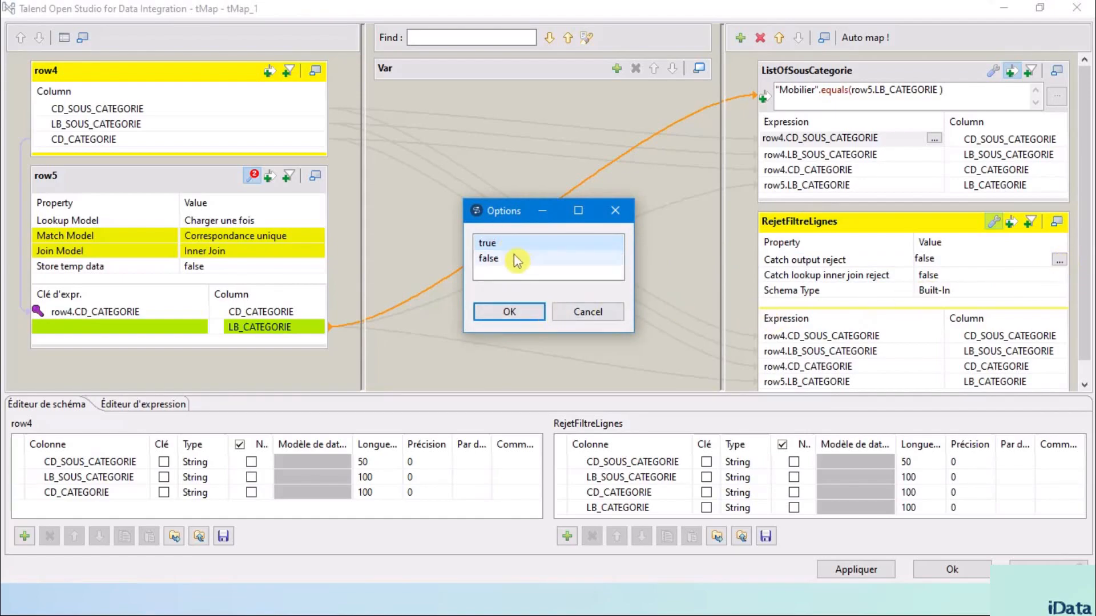
click(505, 312)
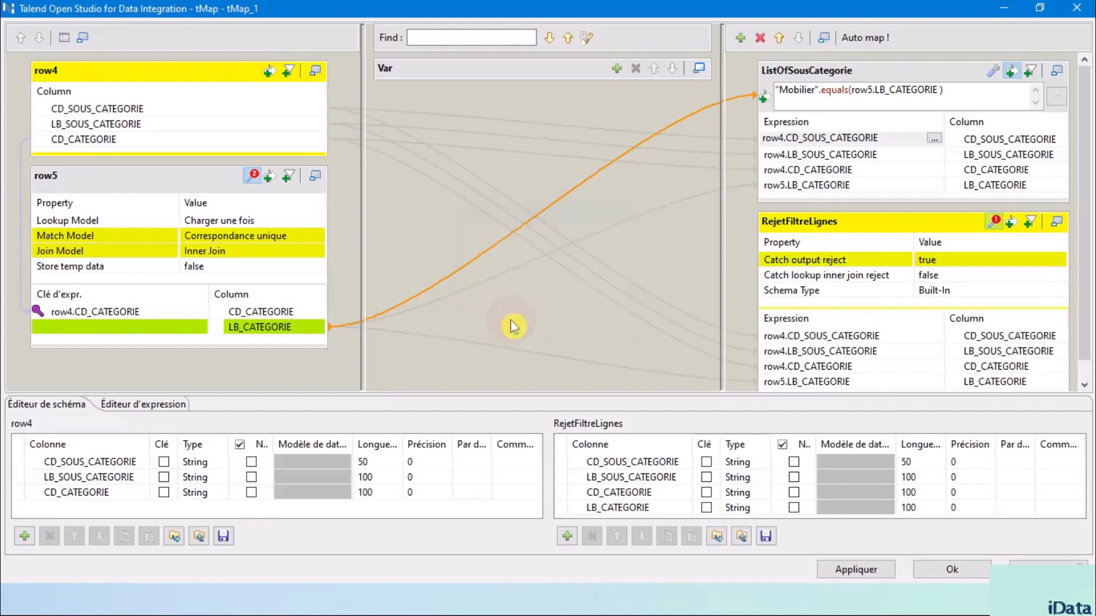
click(952, 569)
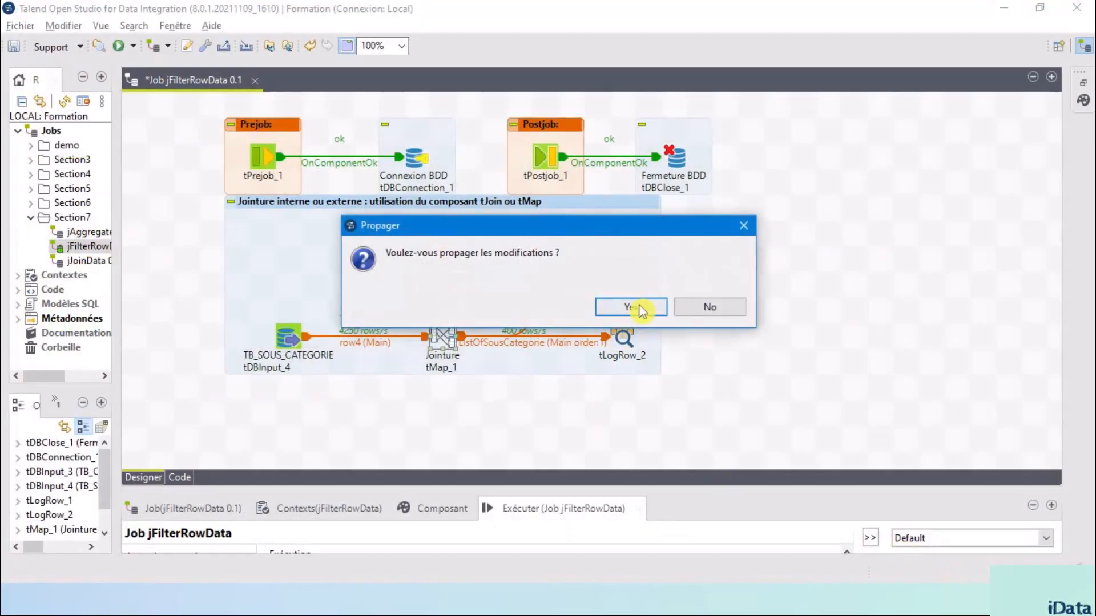
click(631, 307)
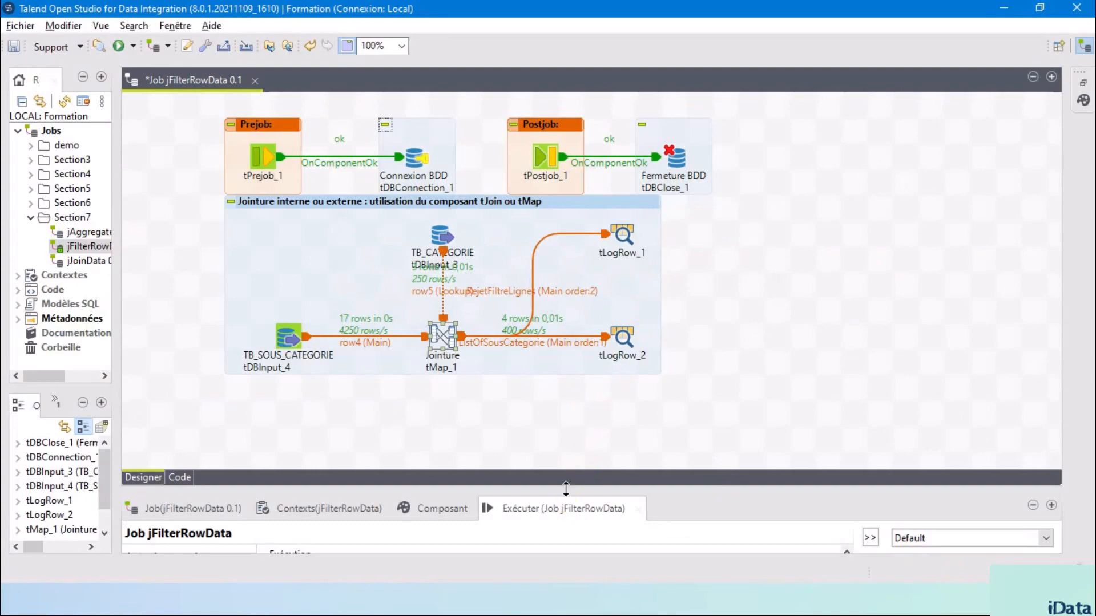
Step: Run the jFilterRowData job and compare the filtered rows in tLogRow_2 with the rejected rows in tLogRow_1
drag(560, 491, 640, 214)
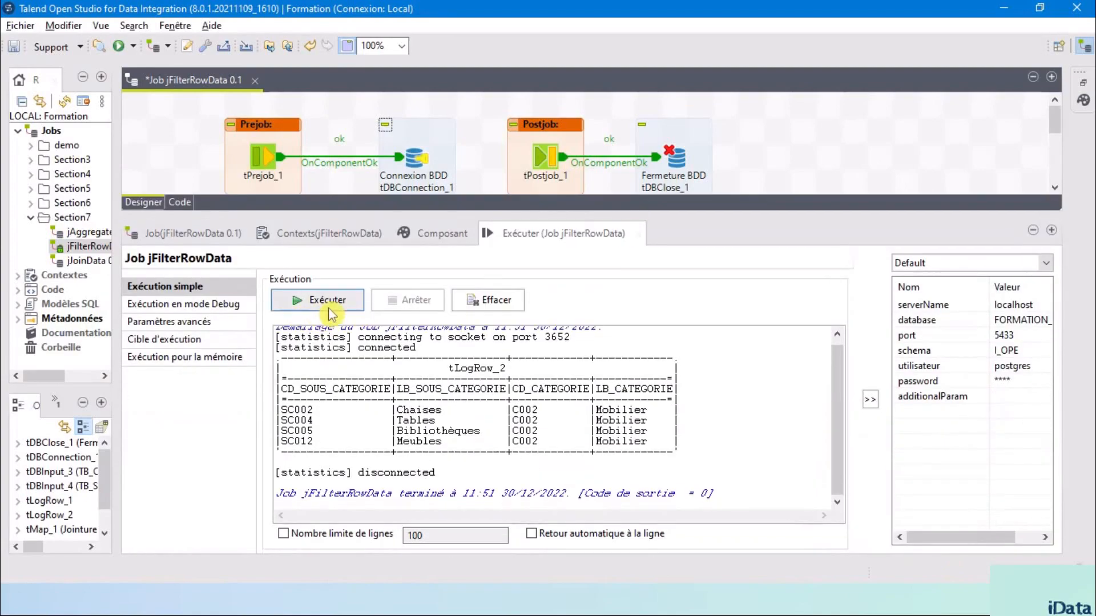
click(328, 309)
drag(474, 207, 474, 402)
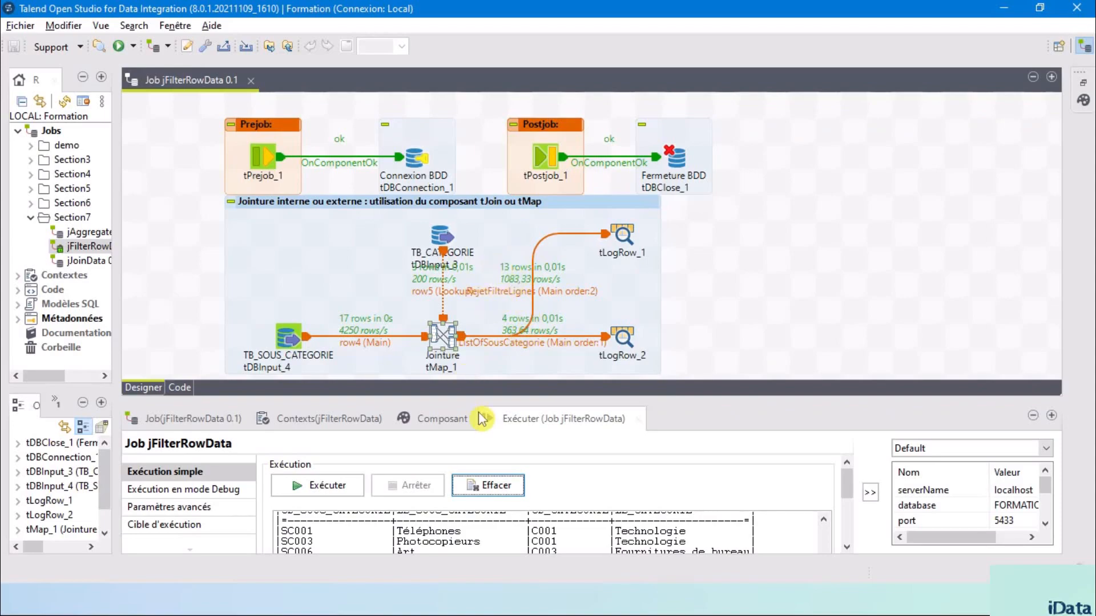
drag(488, 401, 518, 151)
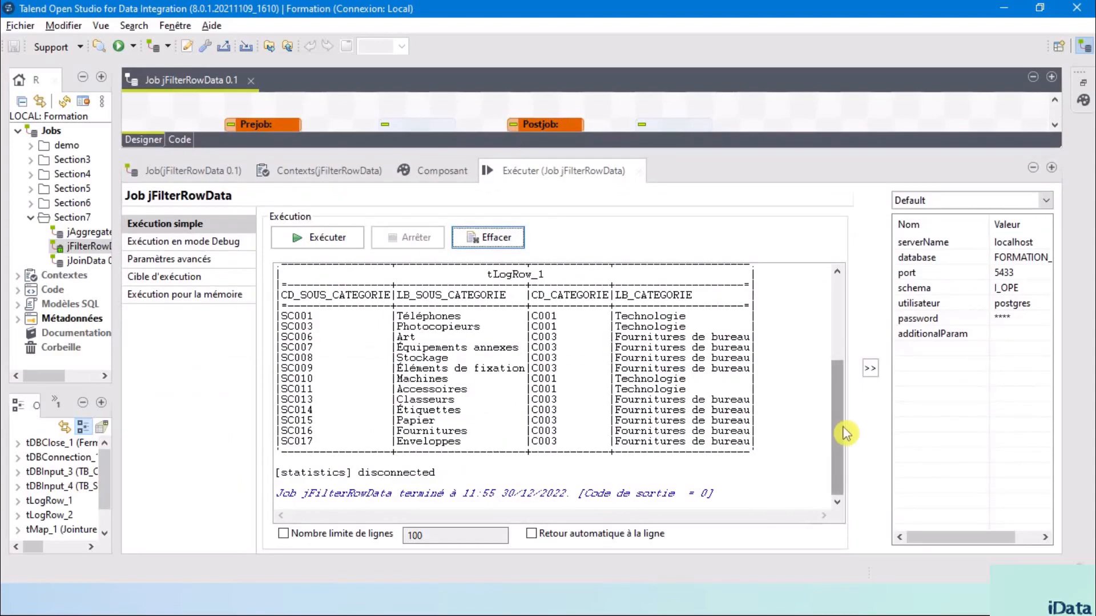
drag(844, 433, 847, 335)
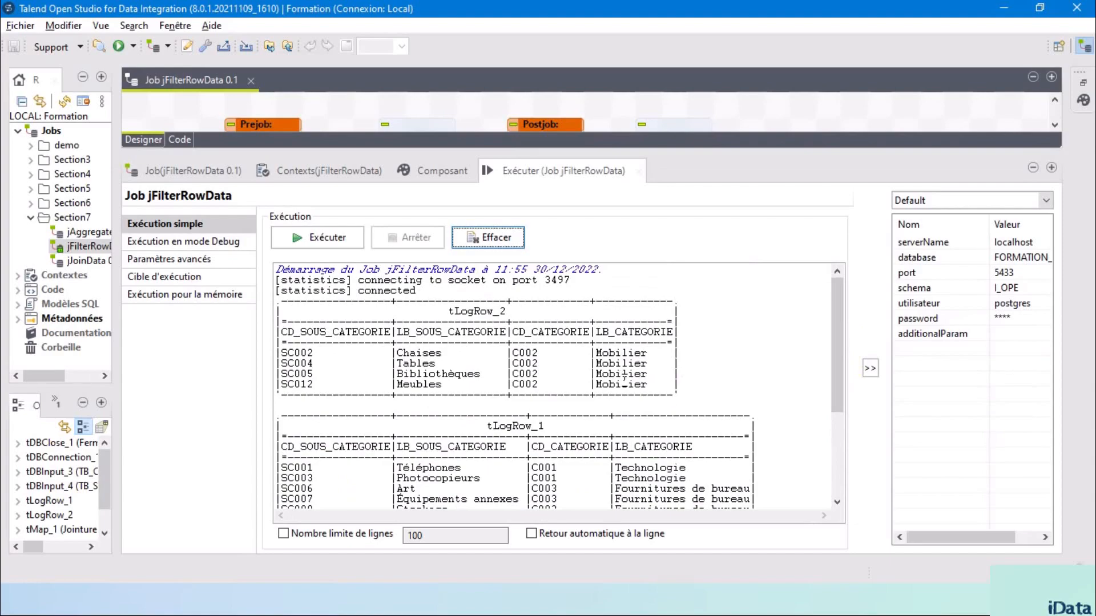
scroll(644, 448, down, 5)
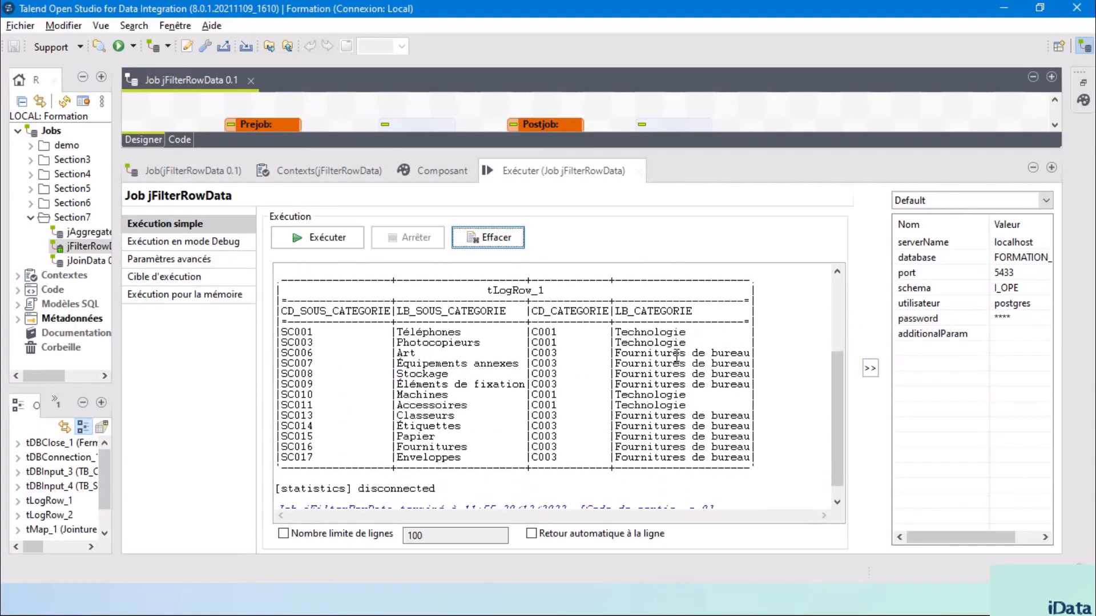
scroll(704, 419, down, 1)
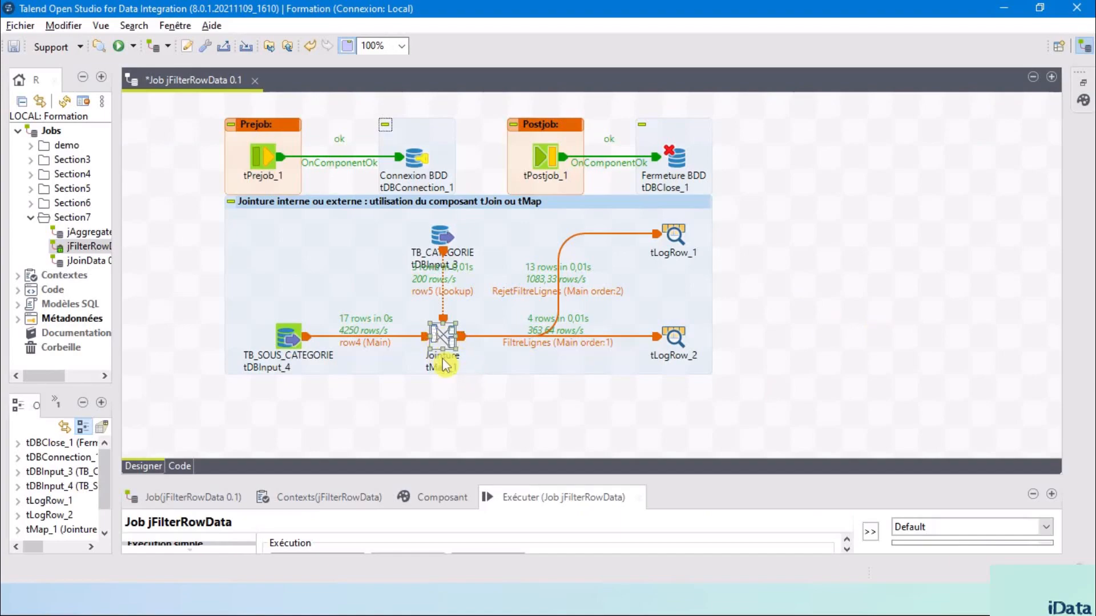
Step: Duplicate the TB_SOUS_CATEGORIE input component and place the copy to the right of tLogRow_2
click(801, 353)
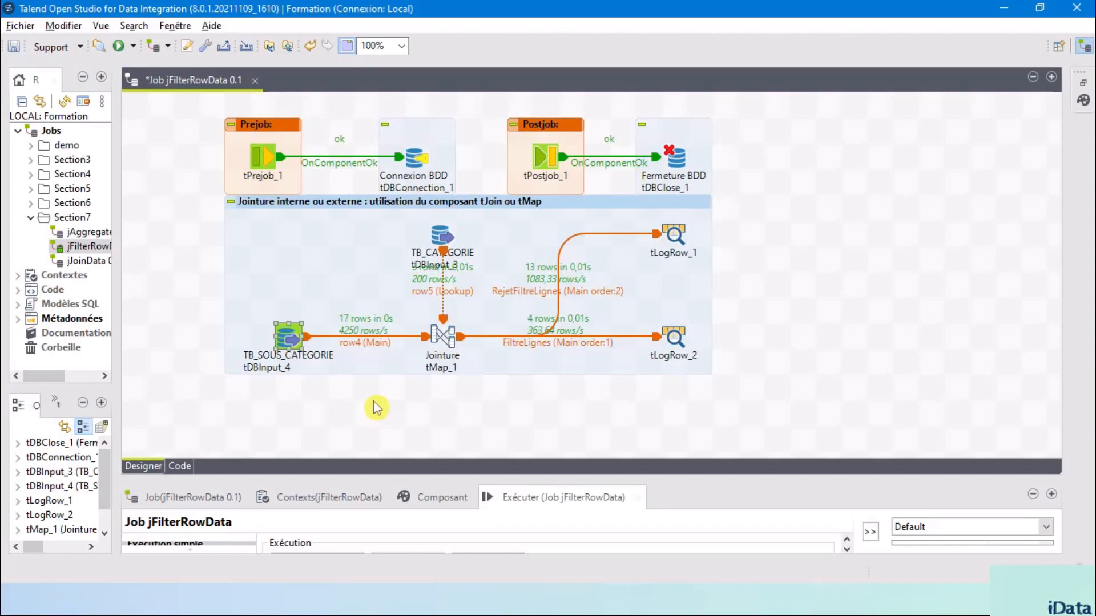
key(ctrl+v)
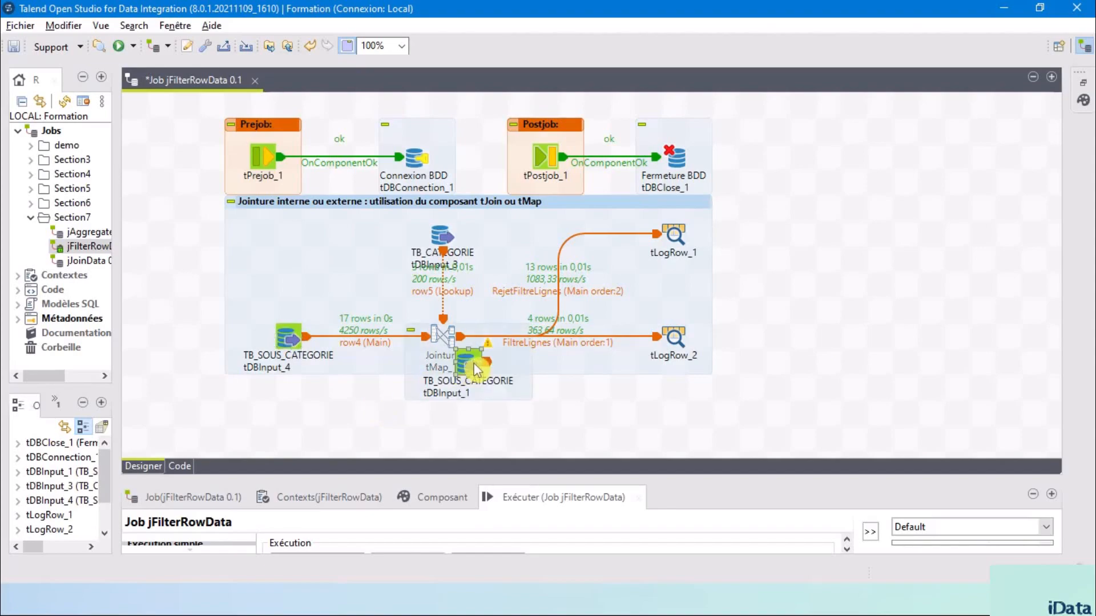
drag(476, 365, 803, 340)
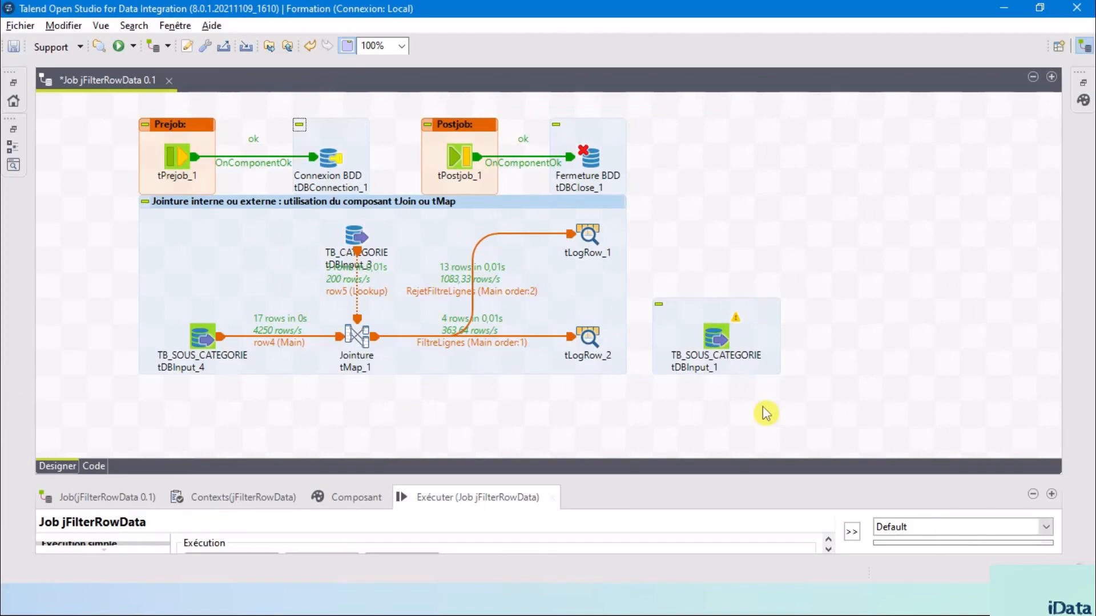
Step: Add a tFilterRow component and place it to the right of the duplicated TB_SOUS_CATEGORIE input
text(tfil)
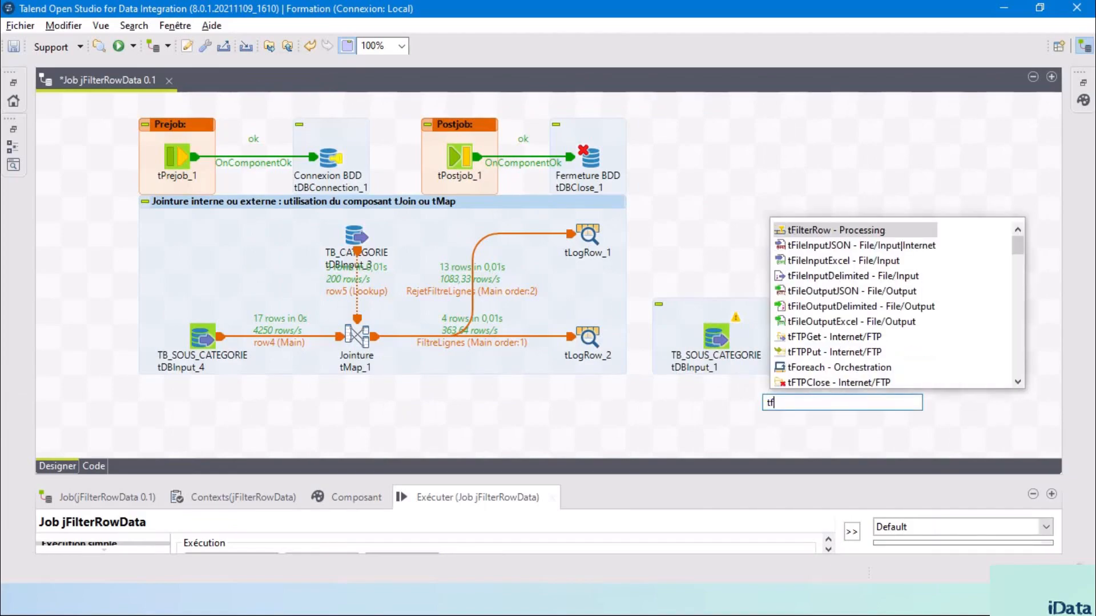
double_click(806, 235)
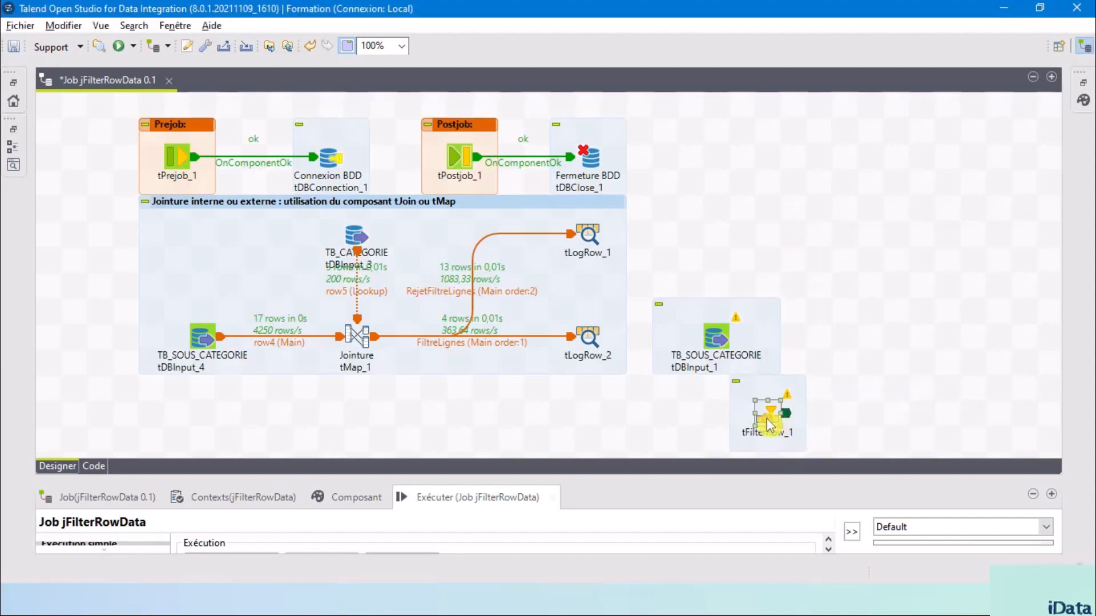
drag(768, 425, 848, 342)
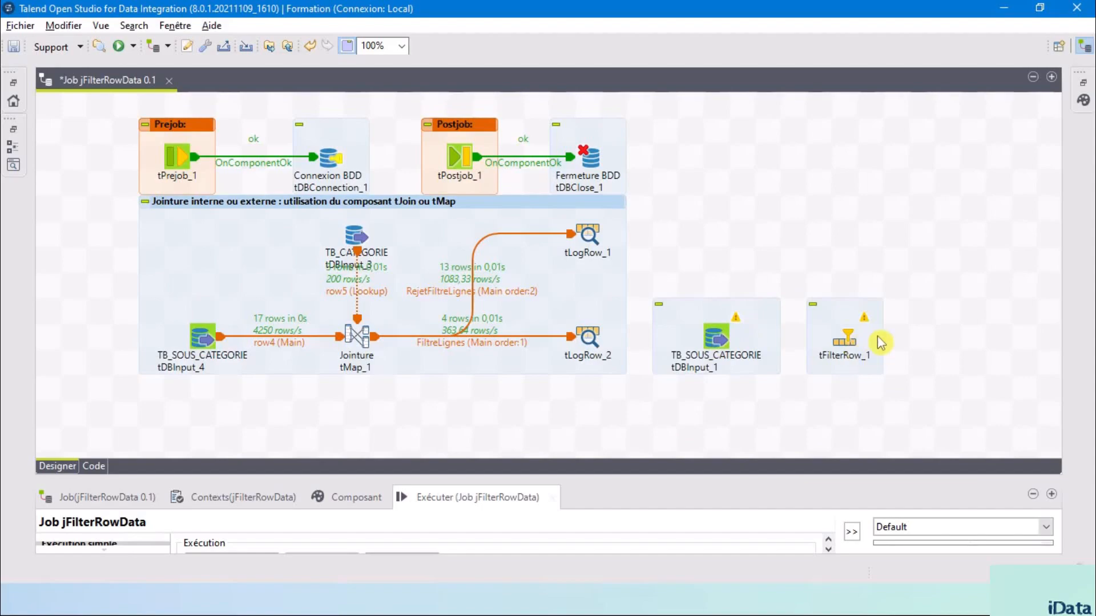
Step: Connect the duplicated TB_SOUS_CATEGORIE input (tDBInput_1) to tFilterRow_1 with a main row (Principal)
right_click(716, 339)
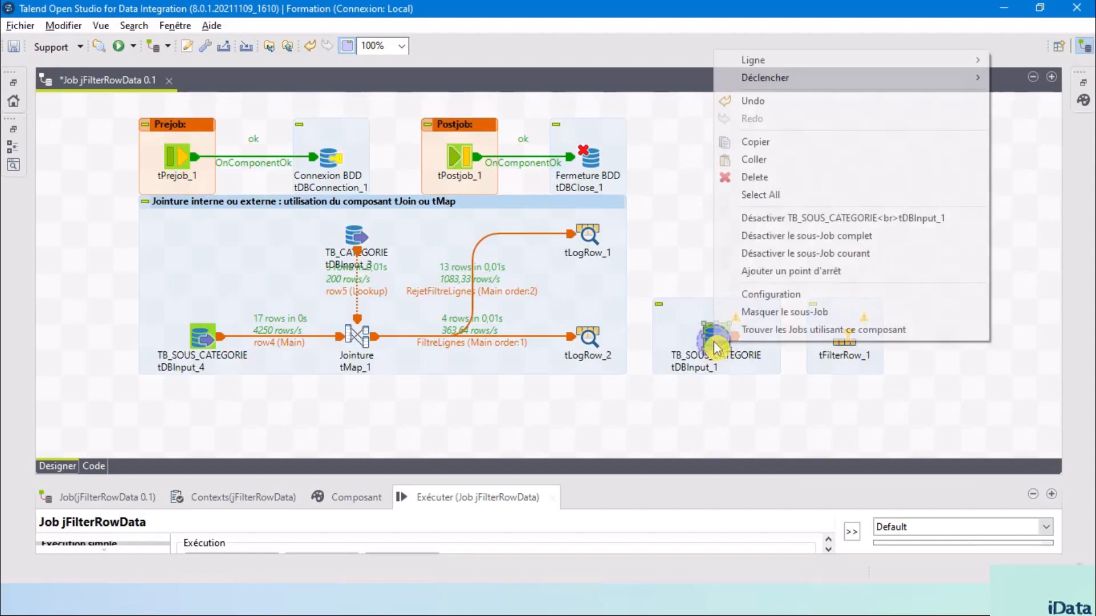
mouse_move(895, 61)
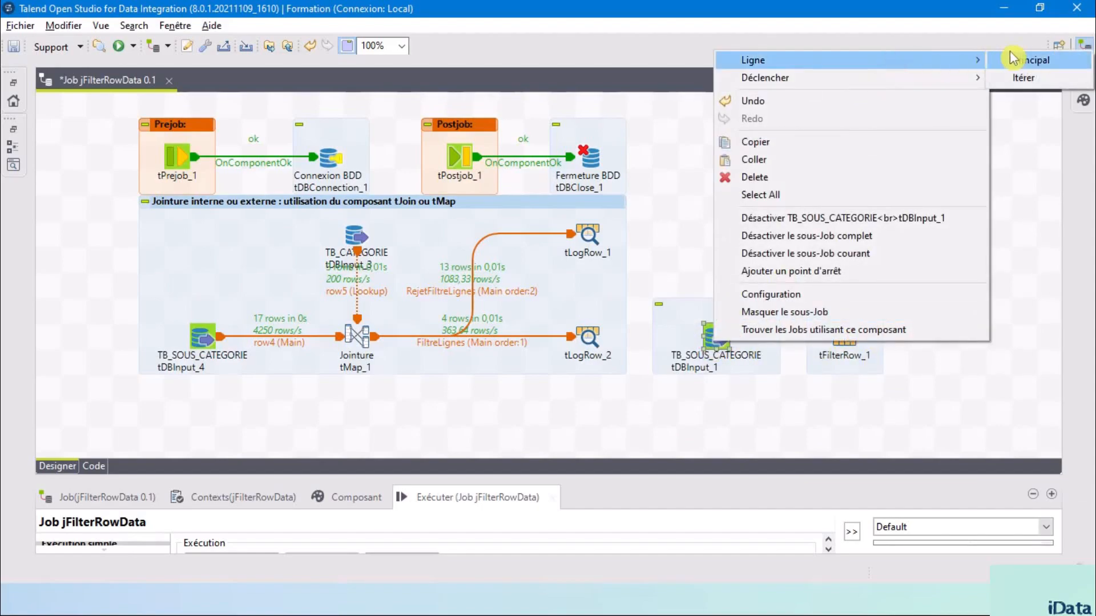
click(1032, 63)
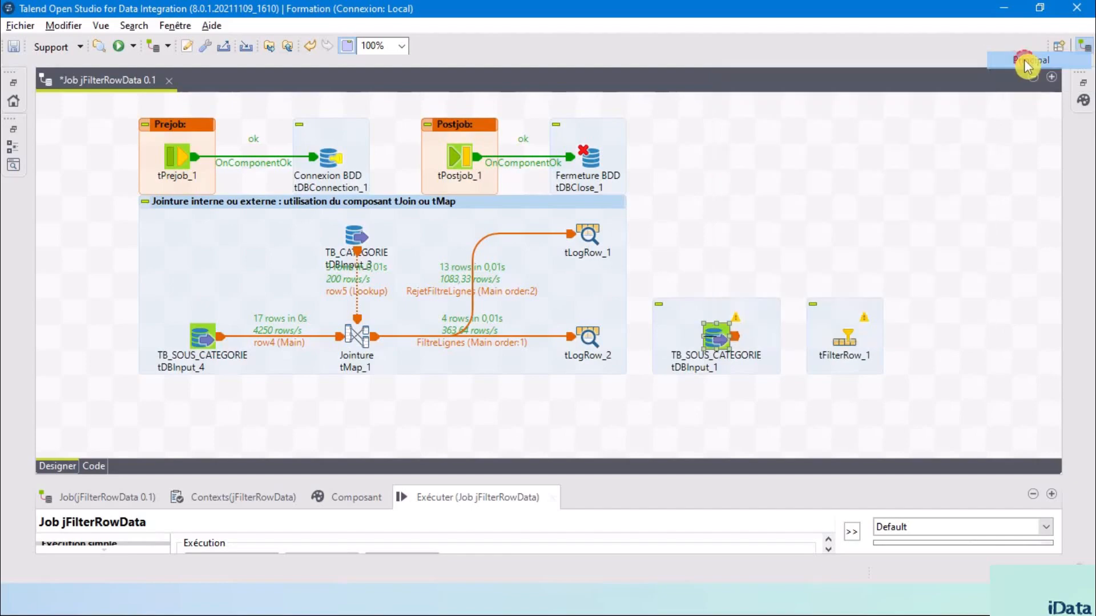
click(847, 345)
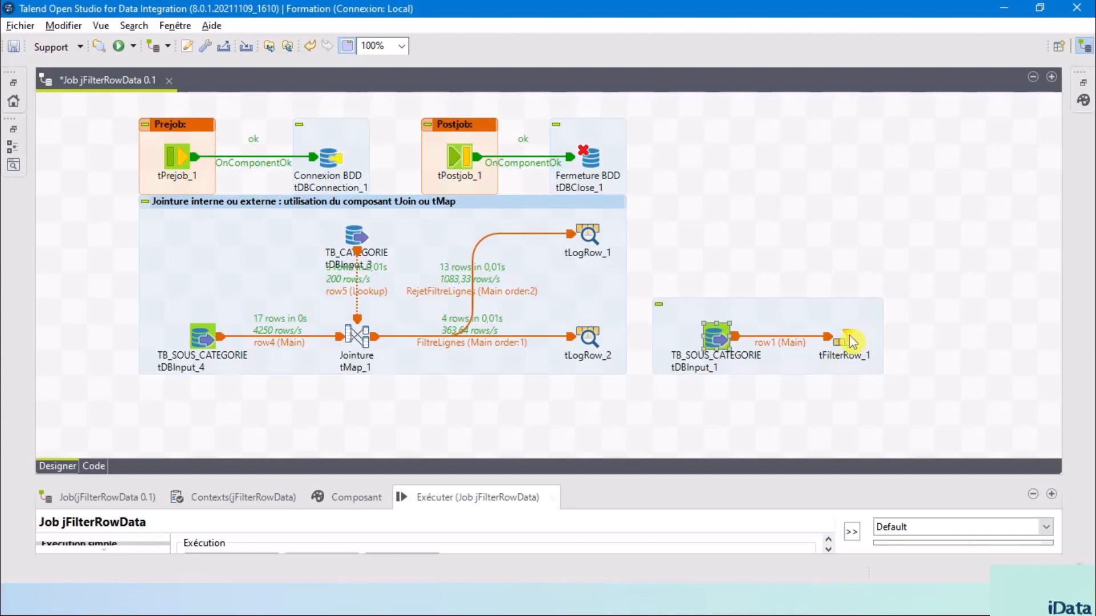
Step: Examine the input and output columns in the schema of tFilterRow_1
click(847, 340)
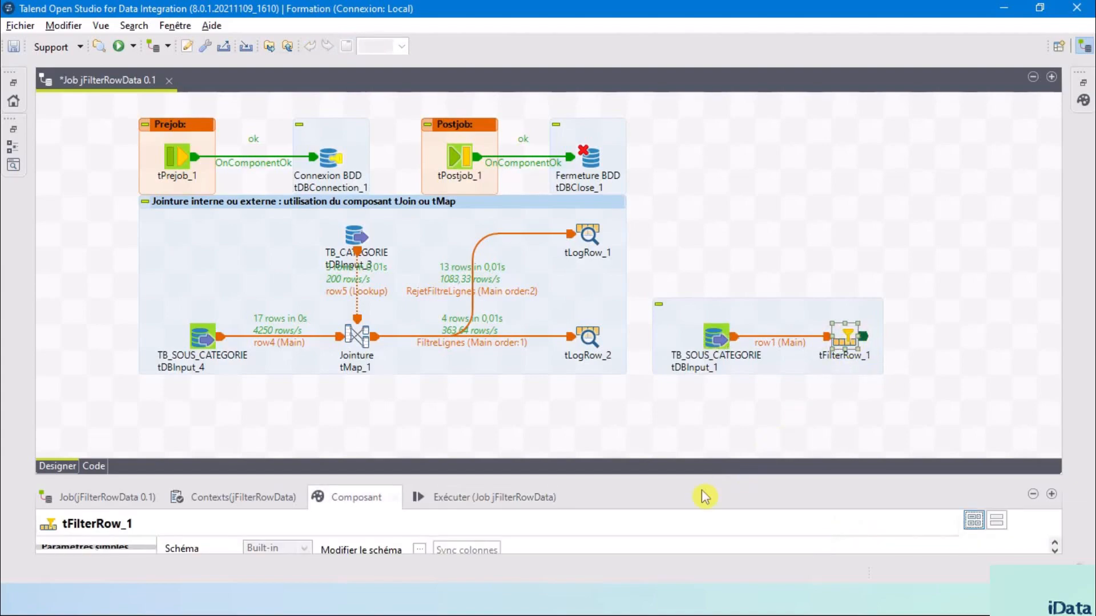
drag(700, 479, 701, 202)
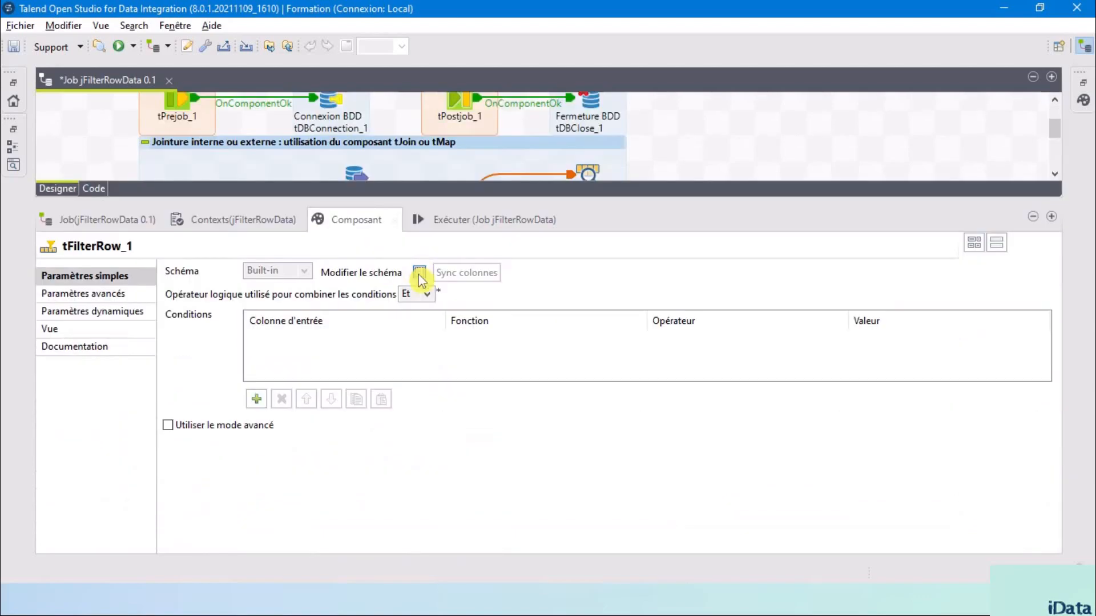
click(419, 273)
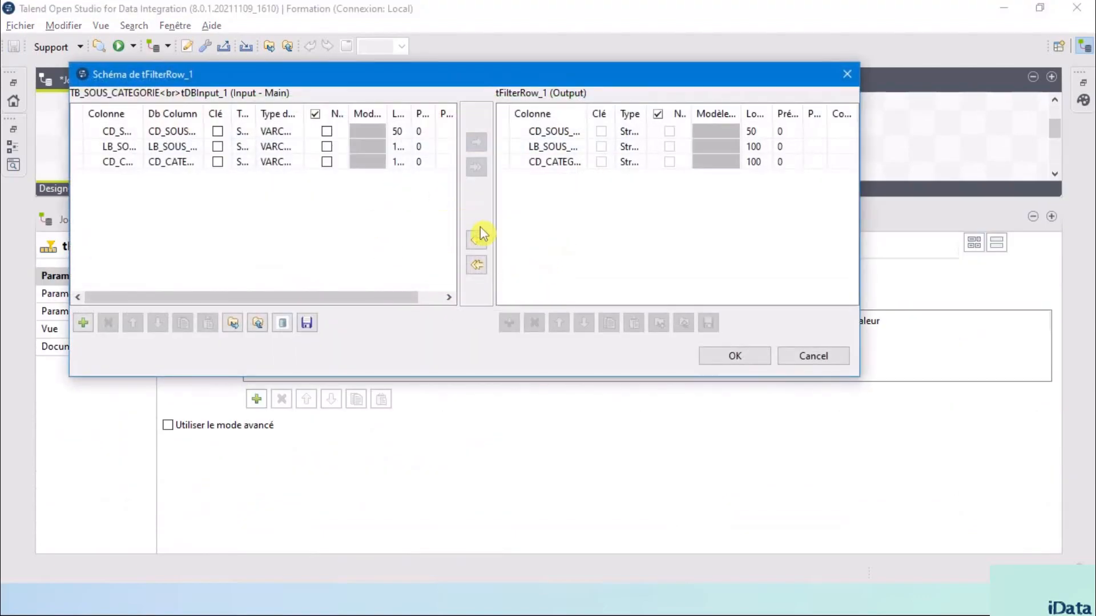
click(166, 136)
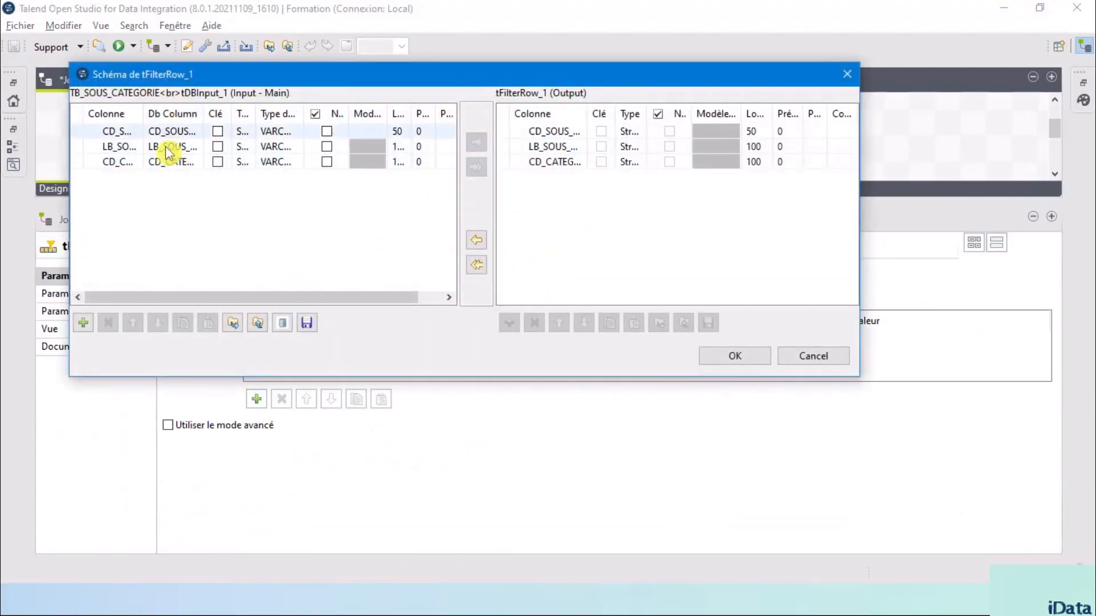
click(536, 167)
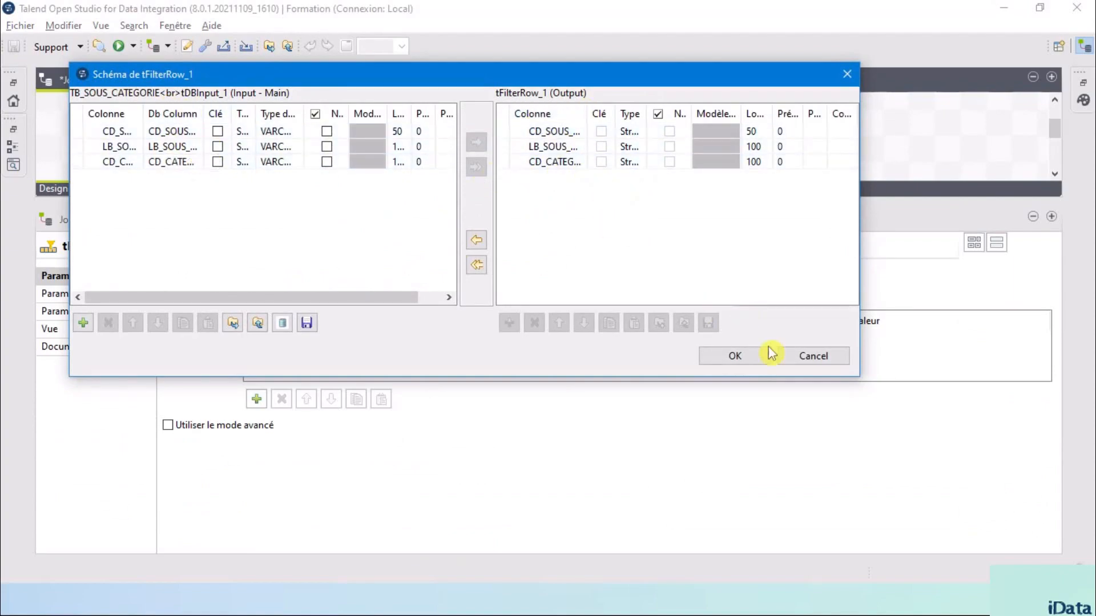
click(735, 357)
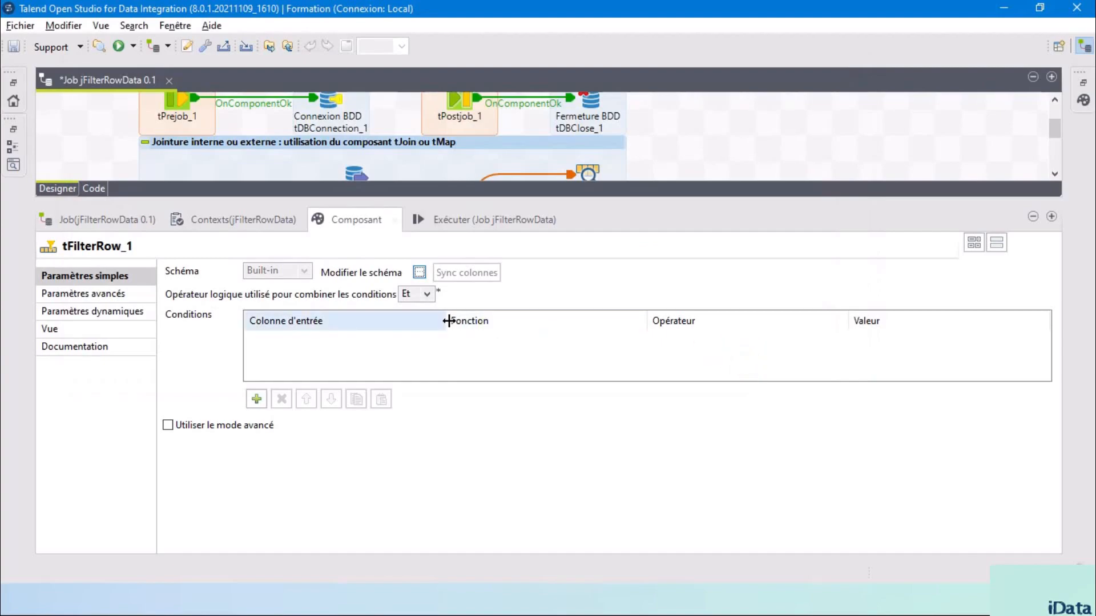
Step: Keep Et as the logical operator of tFilterRow_1 and add a condition on the CD_CATEGORIE input column
click(427, 294)
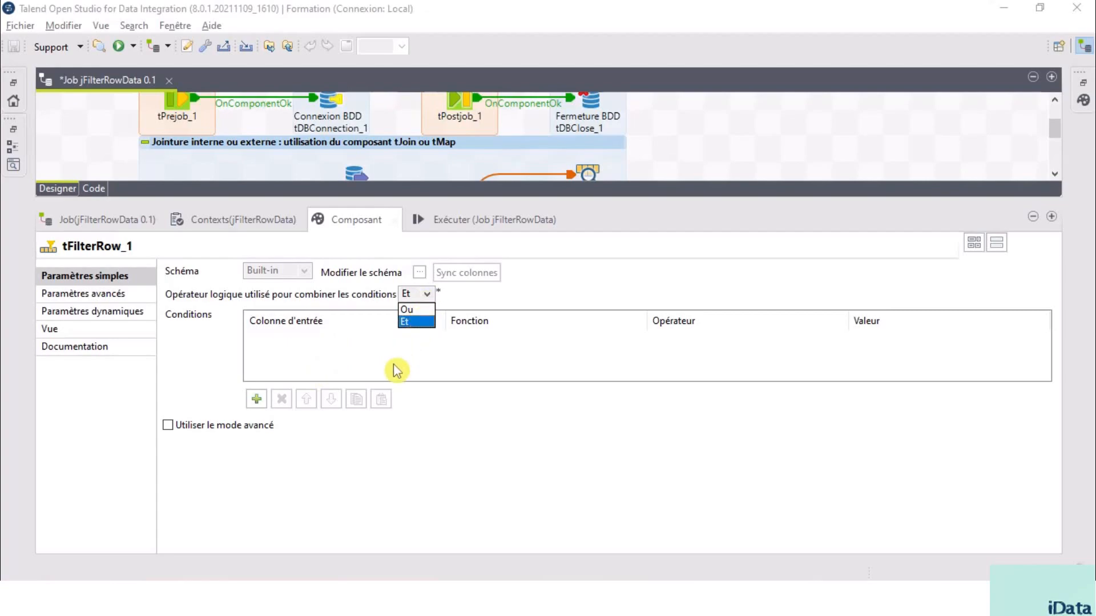
click(425, 322)
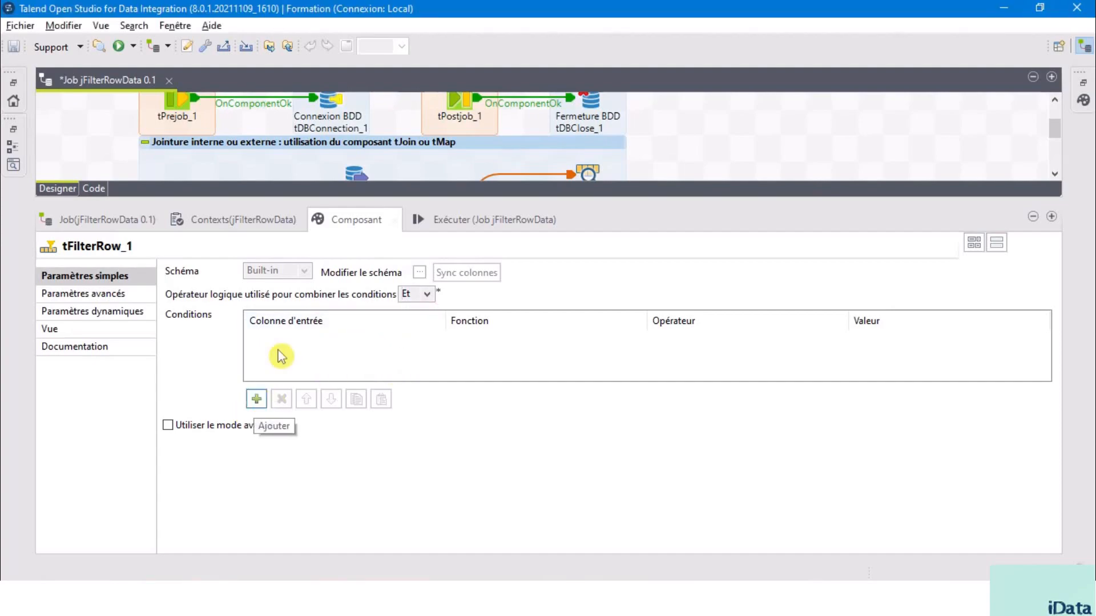
click(256, 402)
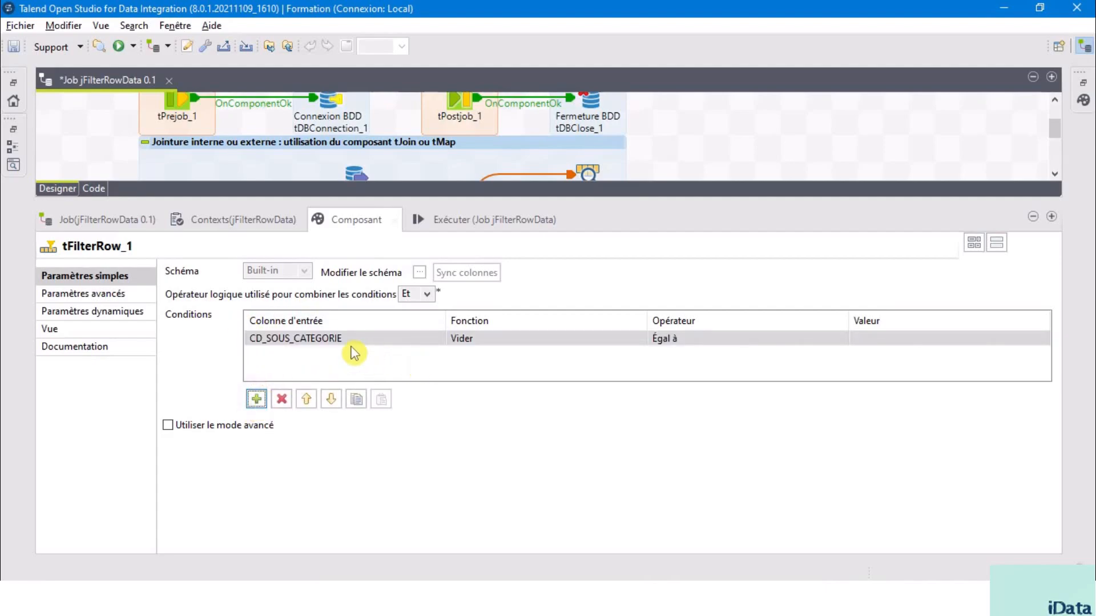
click(406, 337)
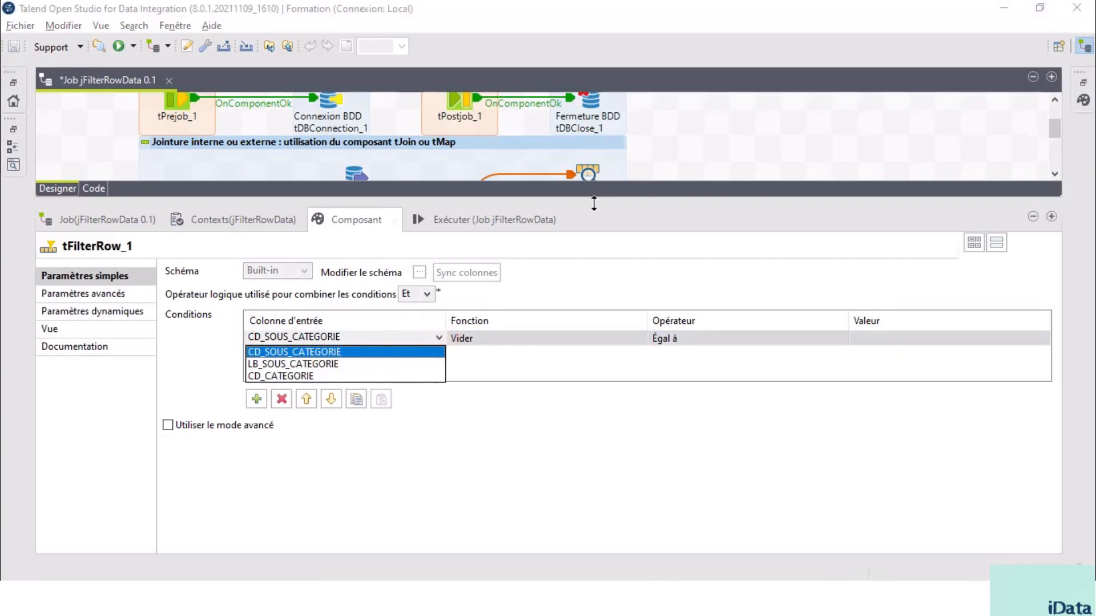
scroll(792, 141, down, 5)
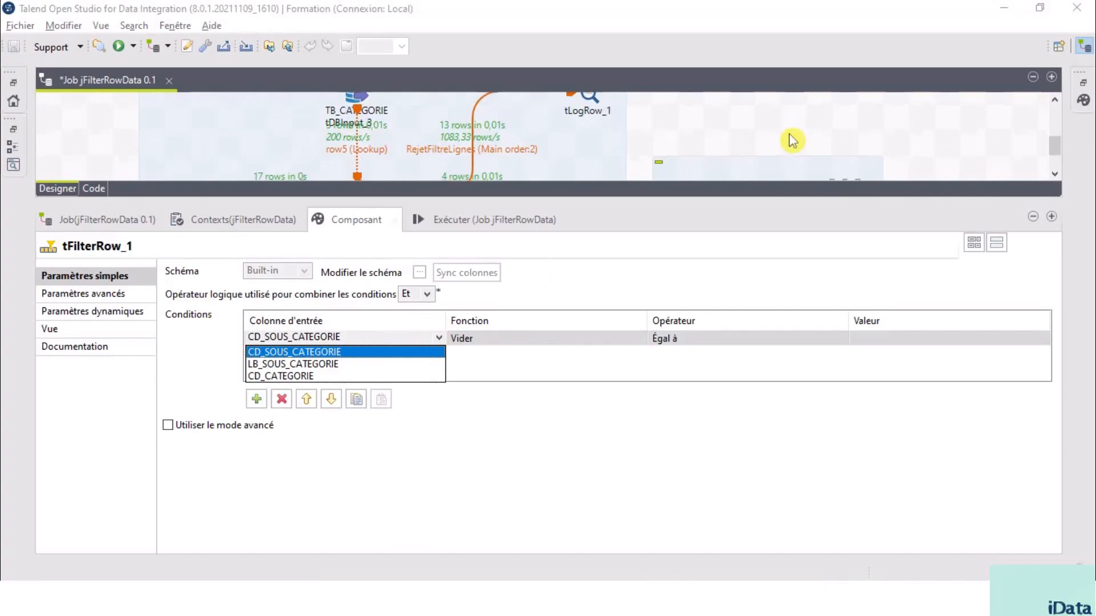
click(716, 151)
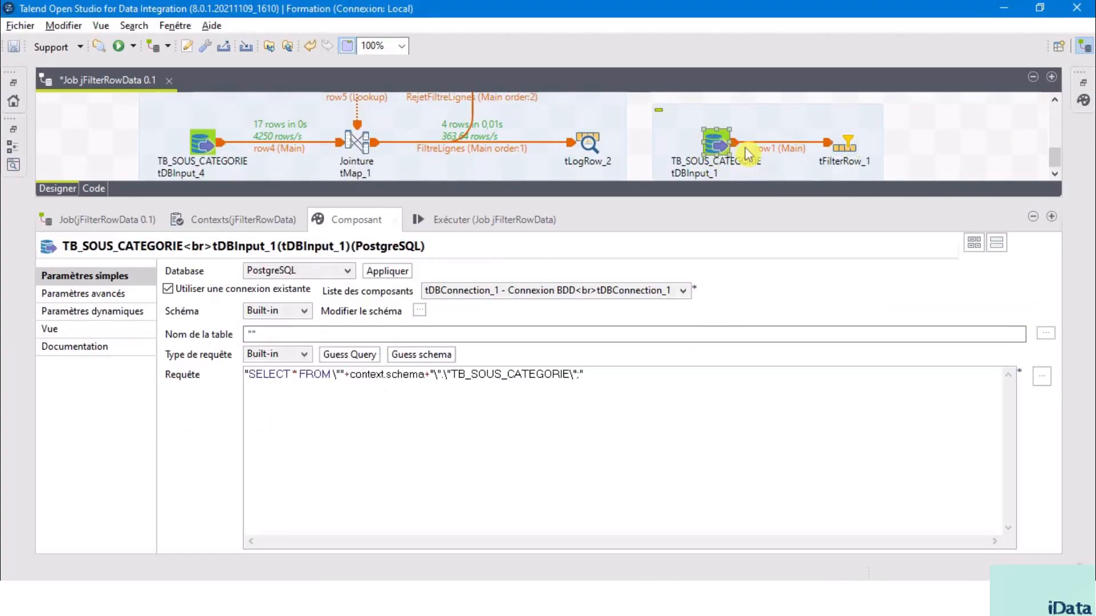
click(849, 144)
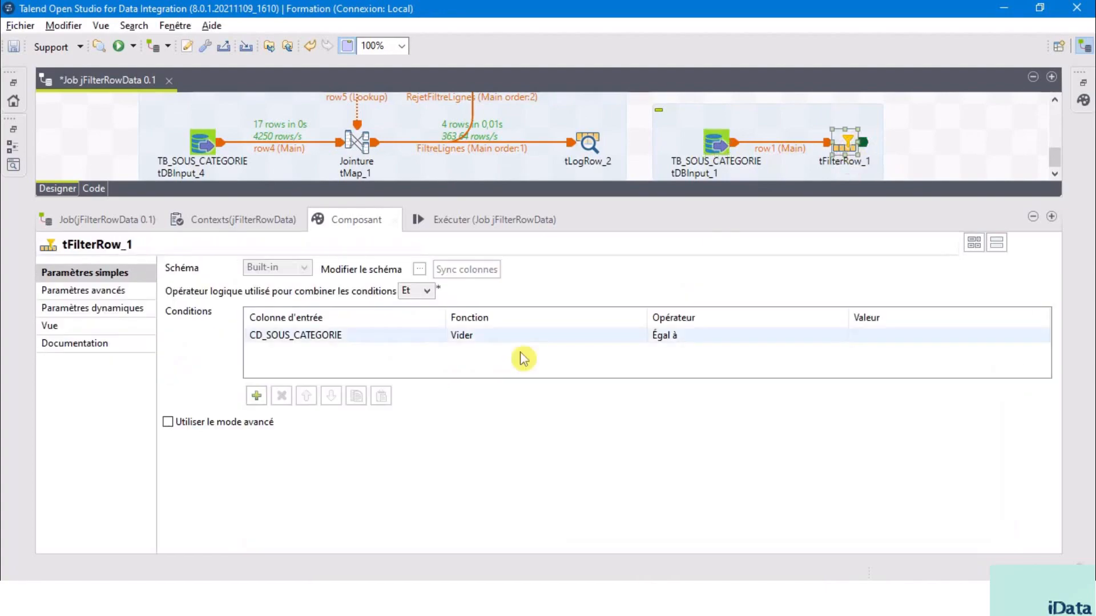
click(403, 330)
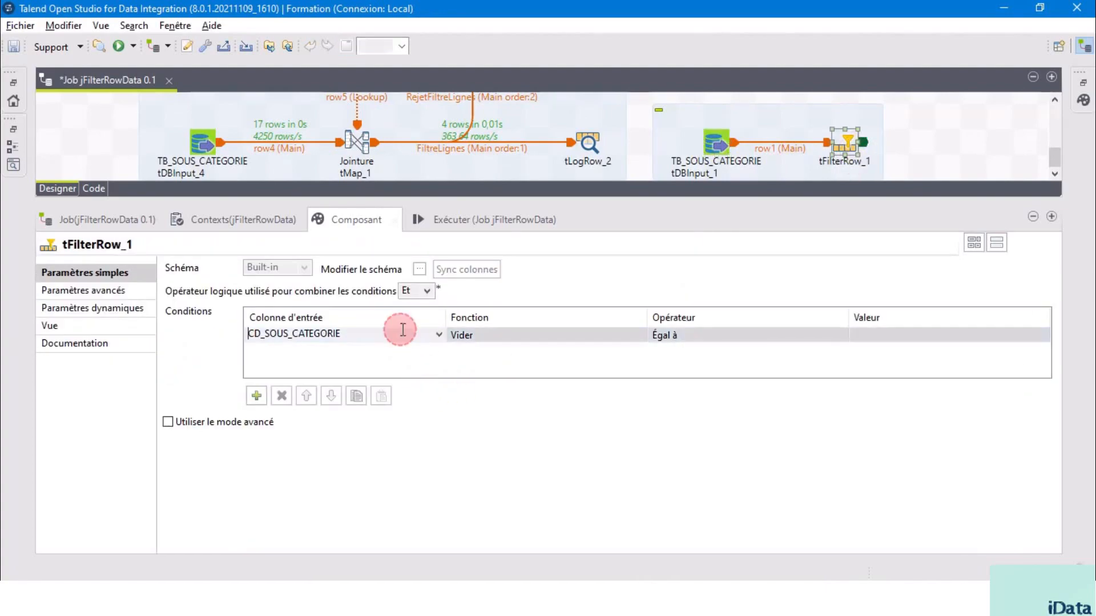
click(441, 335)
click(312, 375)
Step: Complete the CD_CATEGORIE condition with function Vider, operator Égal à and value "C002"
click(625, 336)
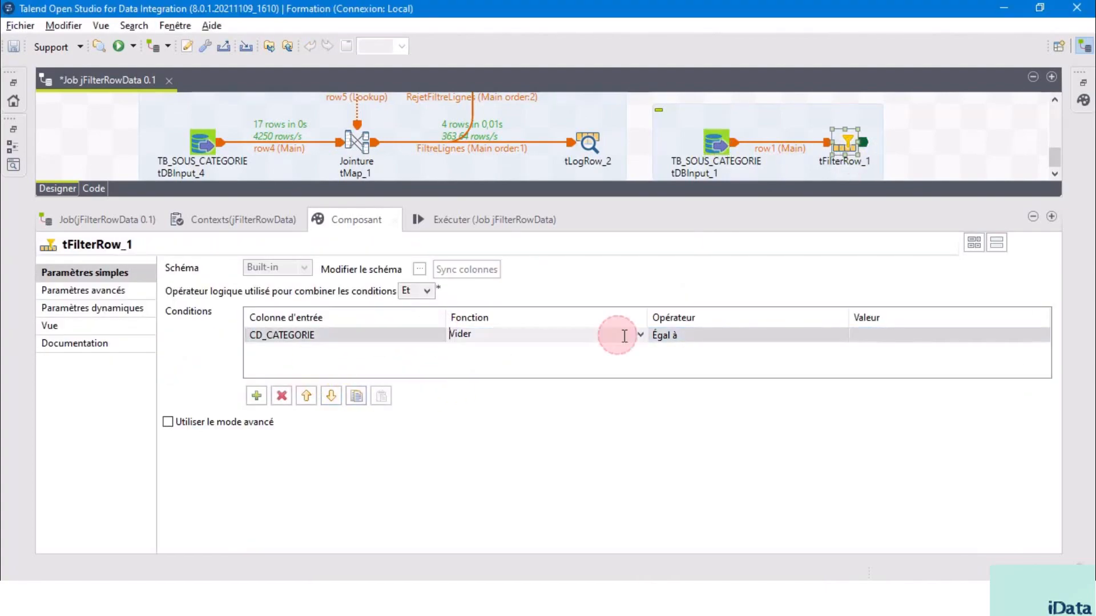
click(637, 337)
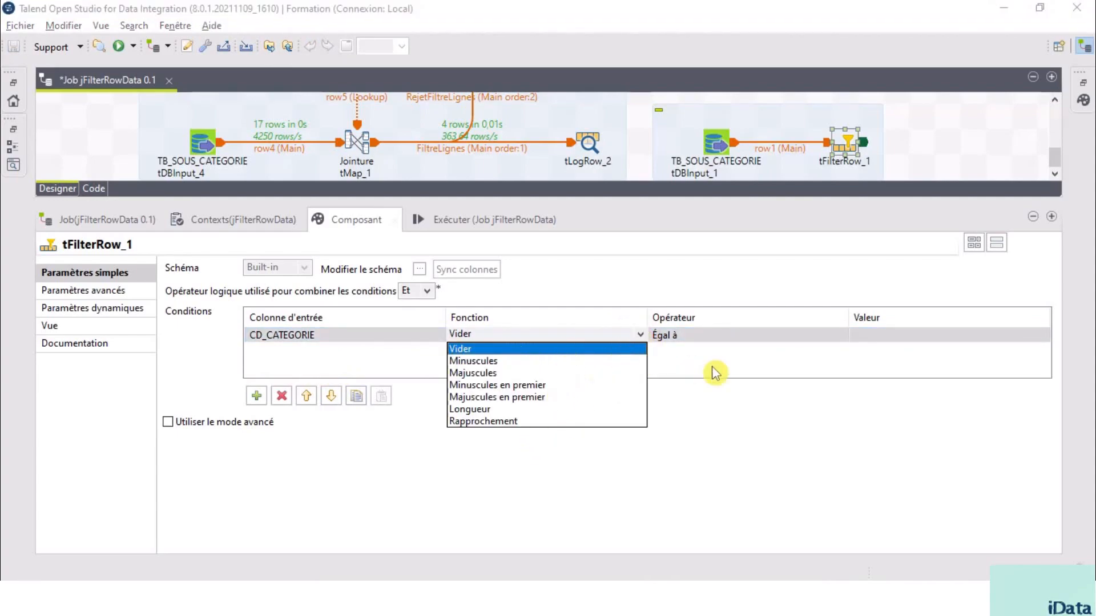
click(714, 380)
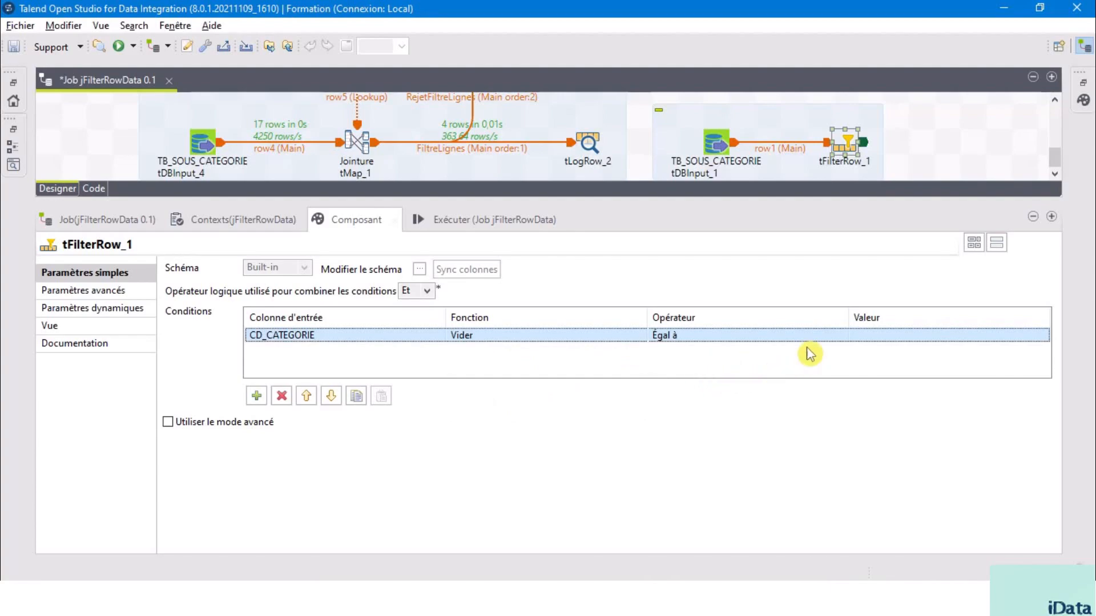
click(687, 336)
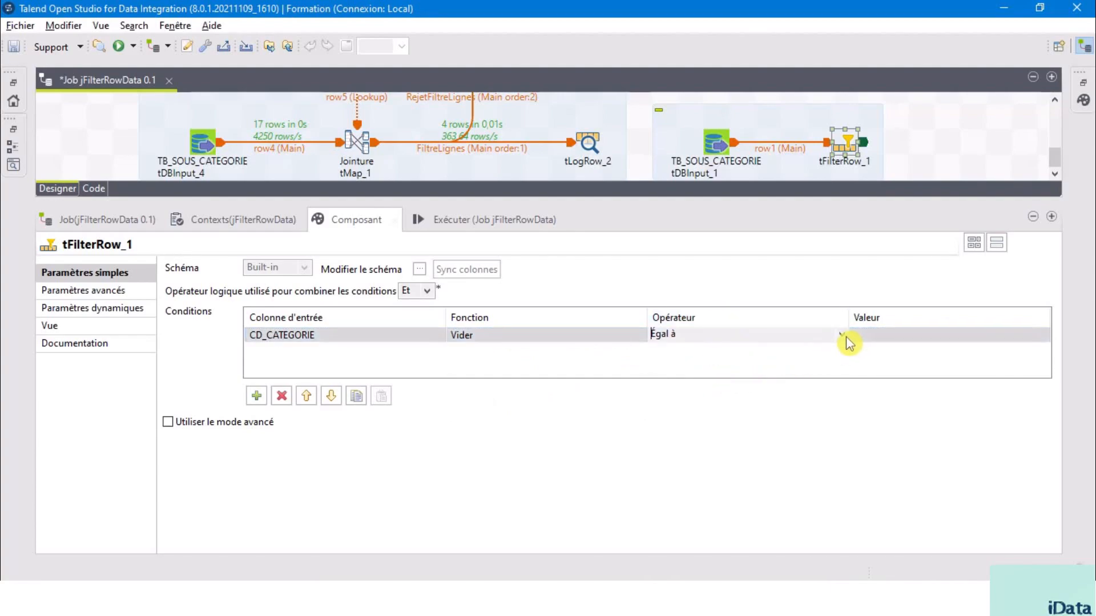
click(843, 336)
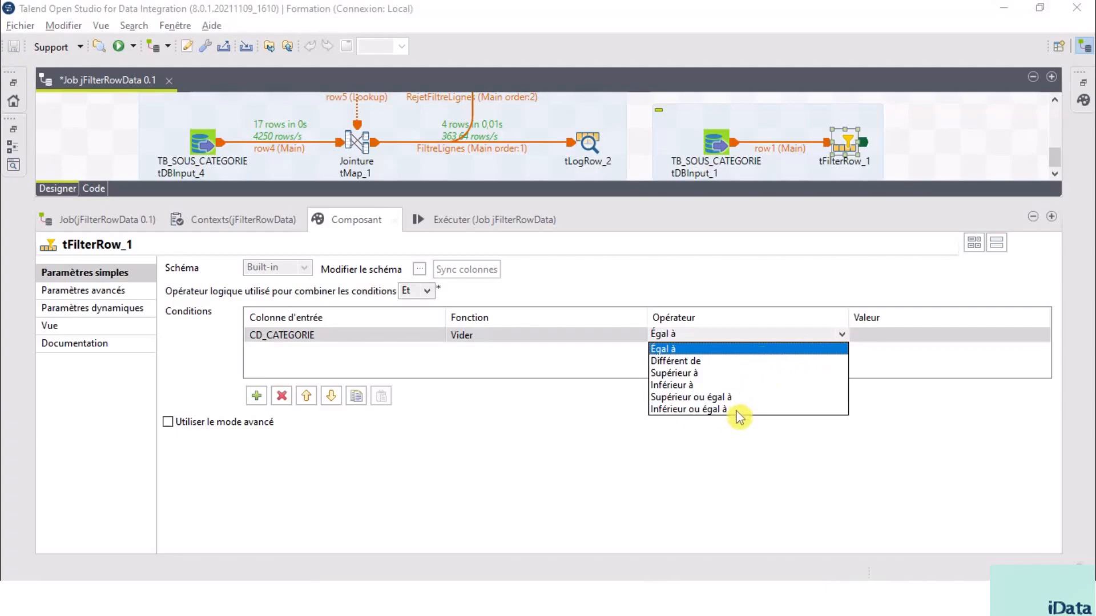
click(716, 351)
click(892, 341)
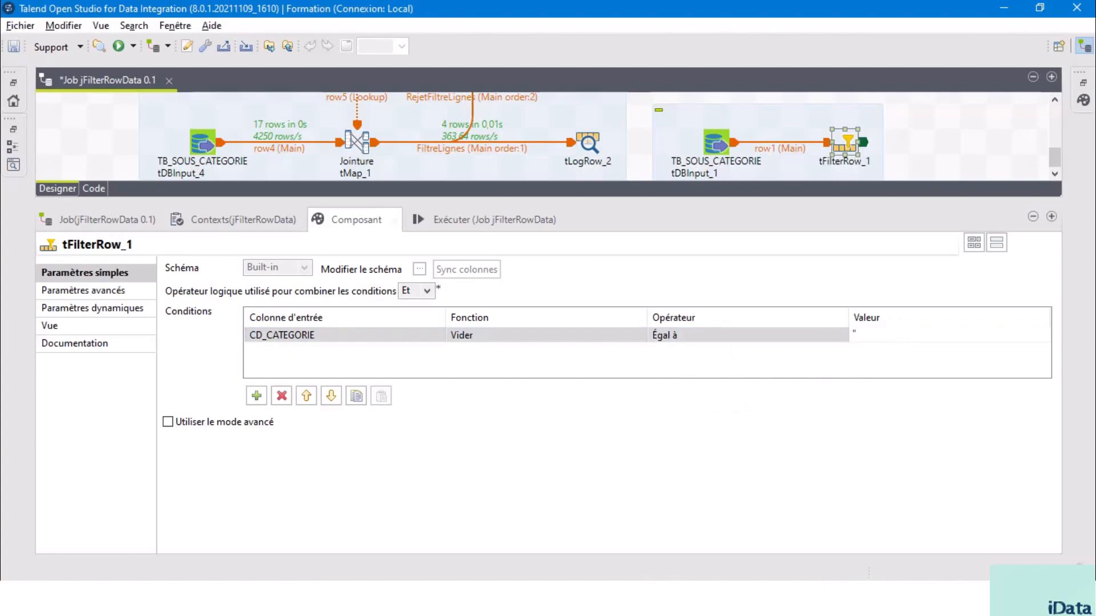
click(818, 362)
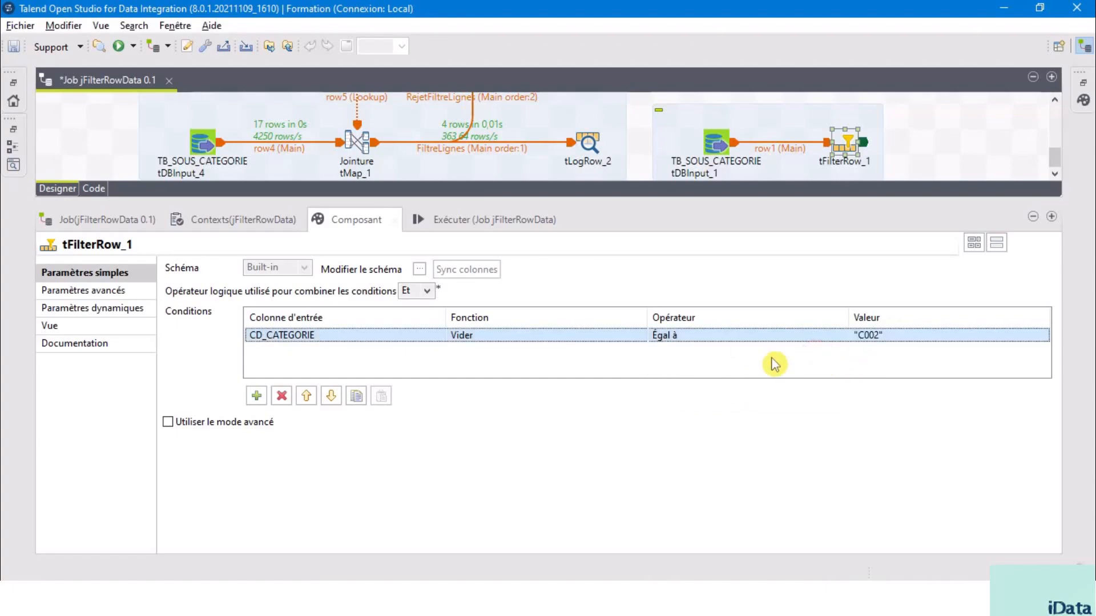
Step: Add a tLogRow component to the right of tFilterRow_1
drag(691, 199, 691, 372)
click(950, 317)
text(t)
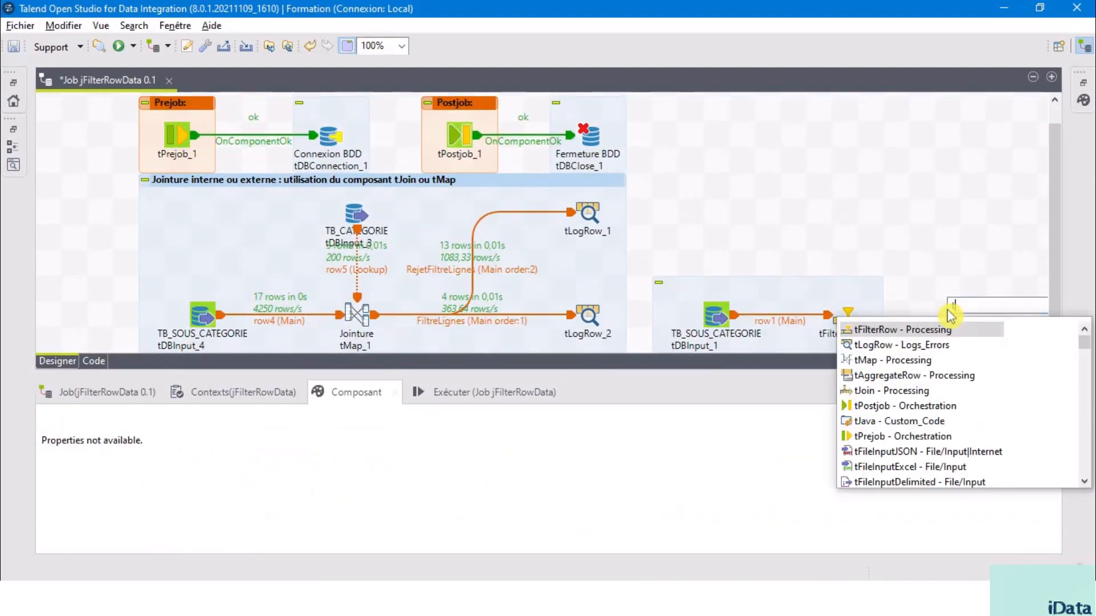
text(log)
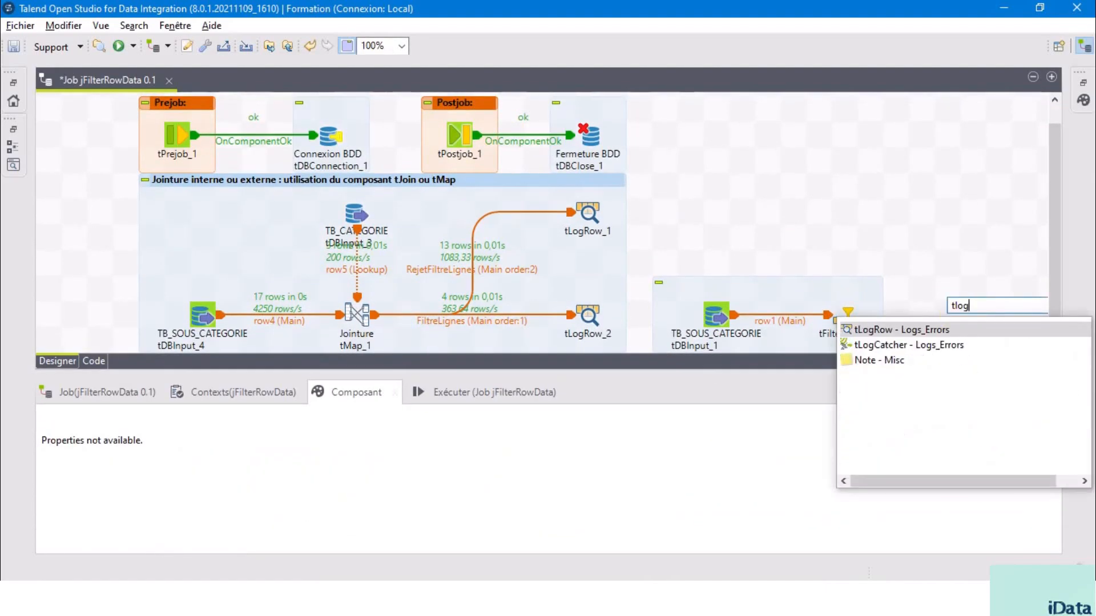
click(889, 334)
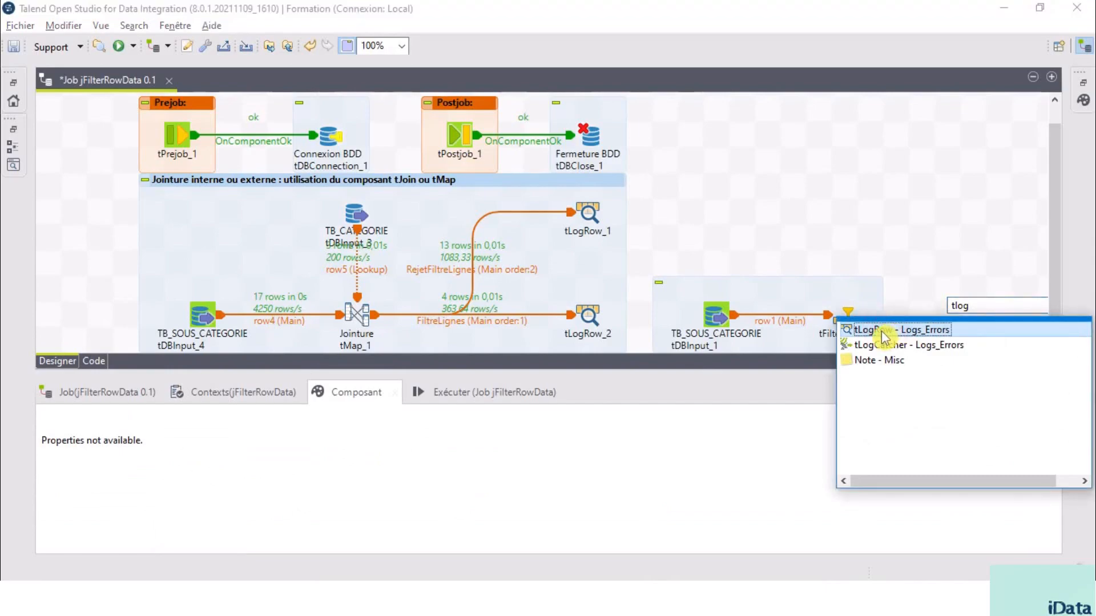
double_click(884, 335)
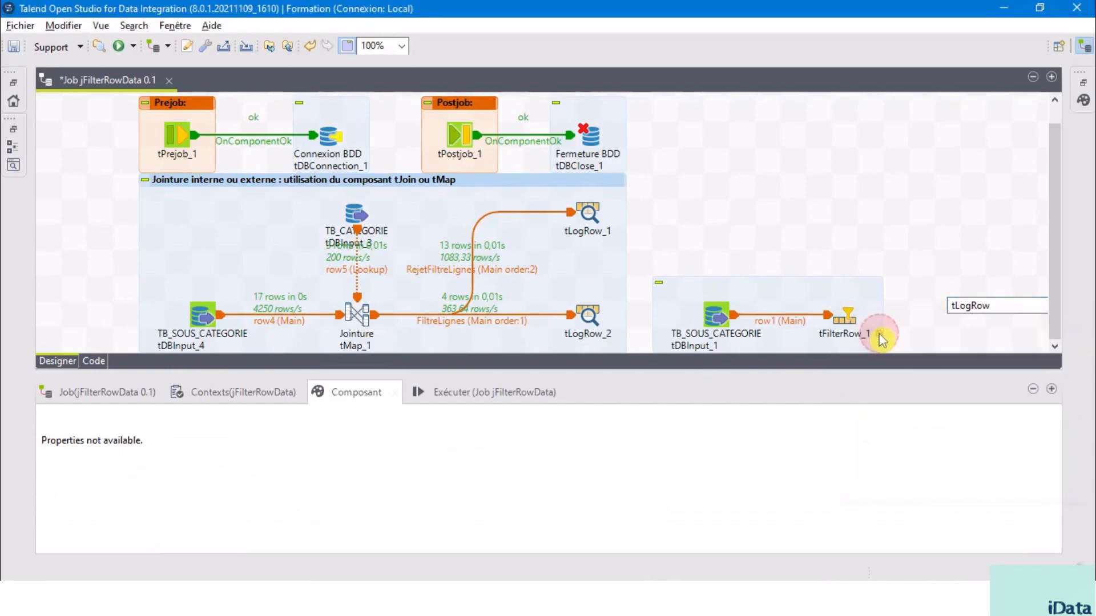
Step: Connect tFilterRow_1 to the new tLogRow_3 with a Filter row
click(840, 330)
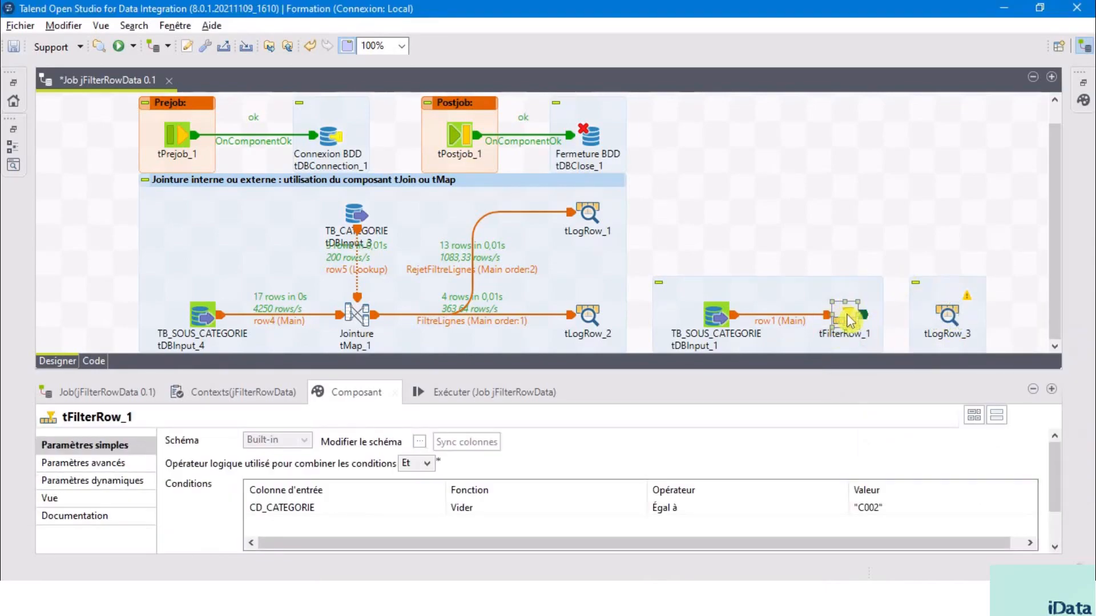
right_click(849, 320)
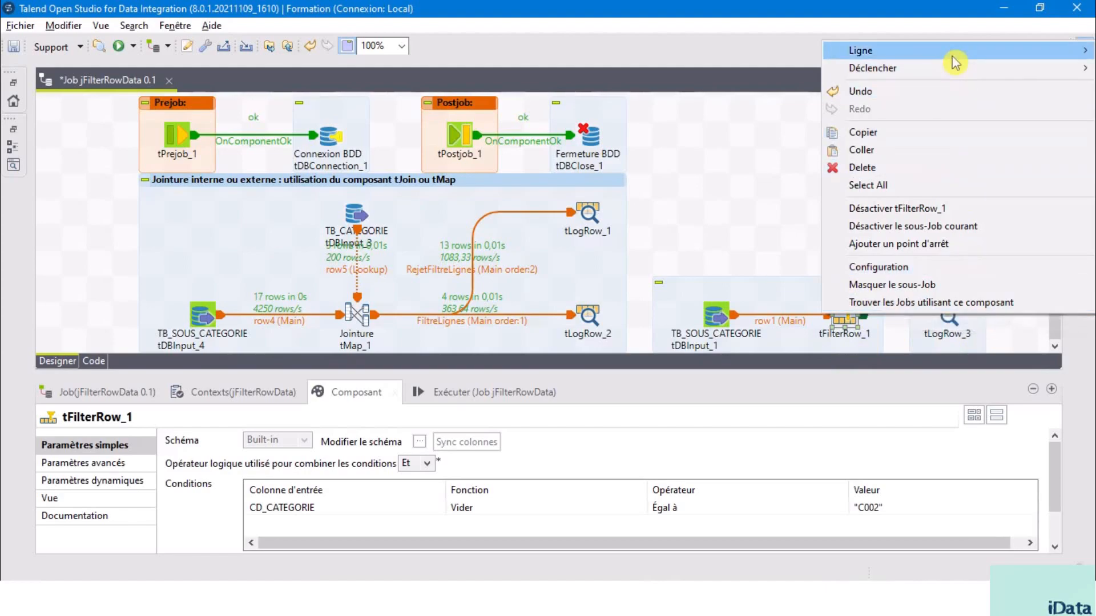
mouse_move(952, 55)
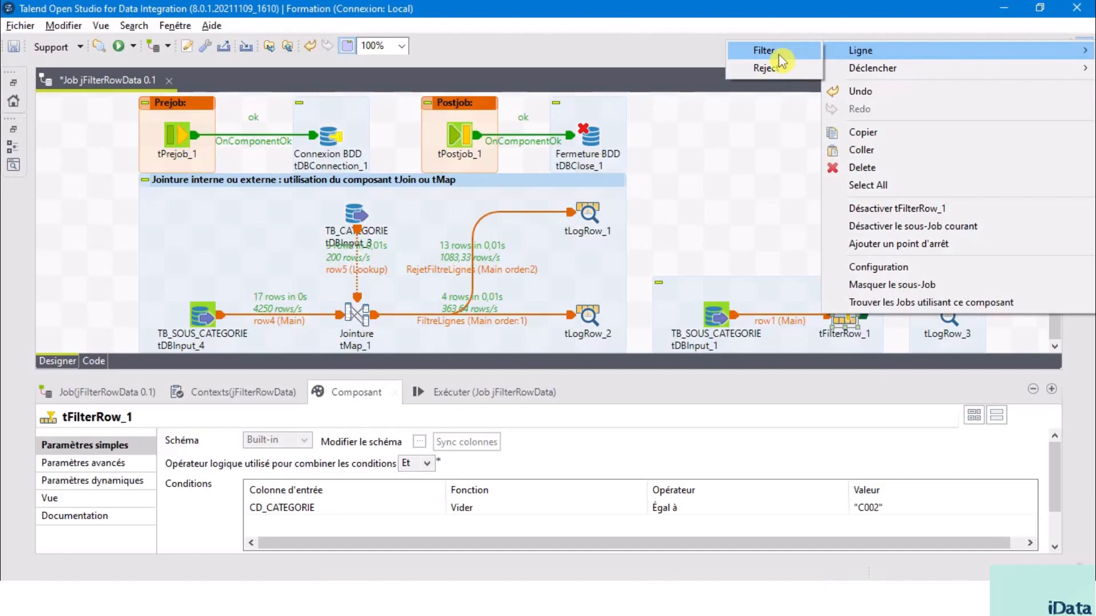
click(780, 50)
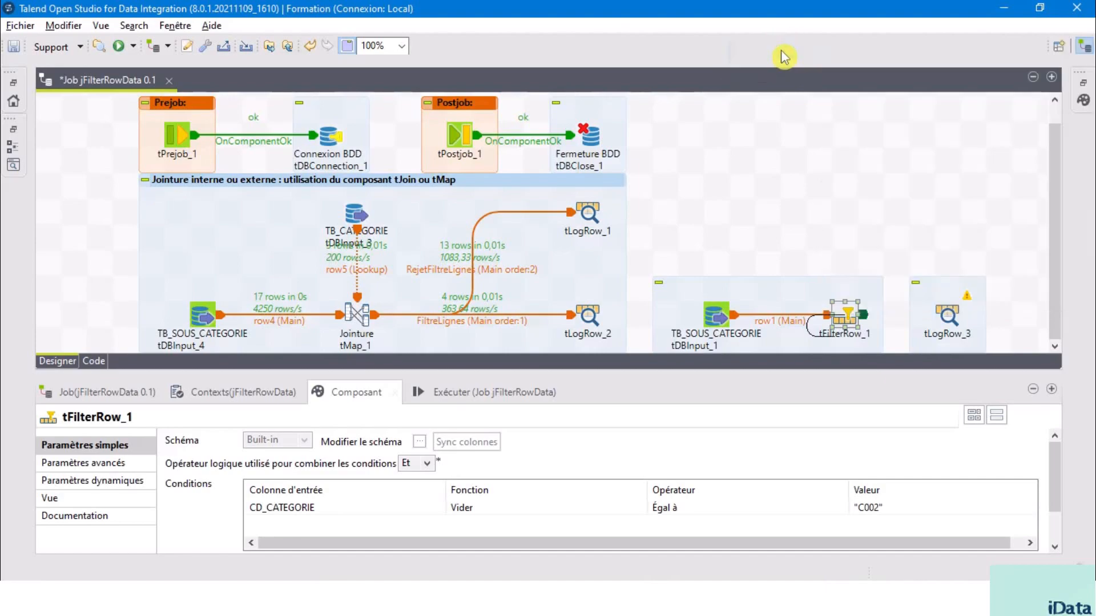
click(949, 317)
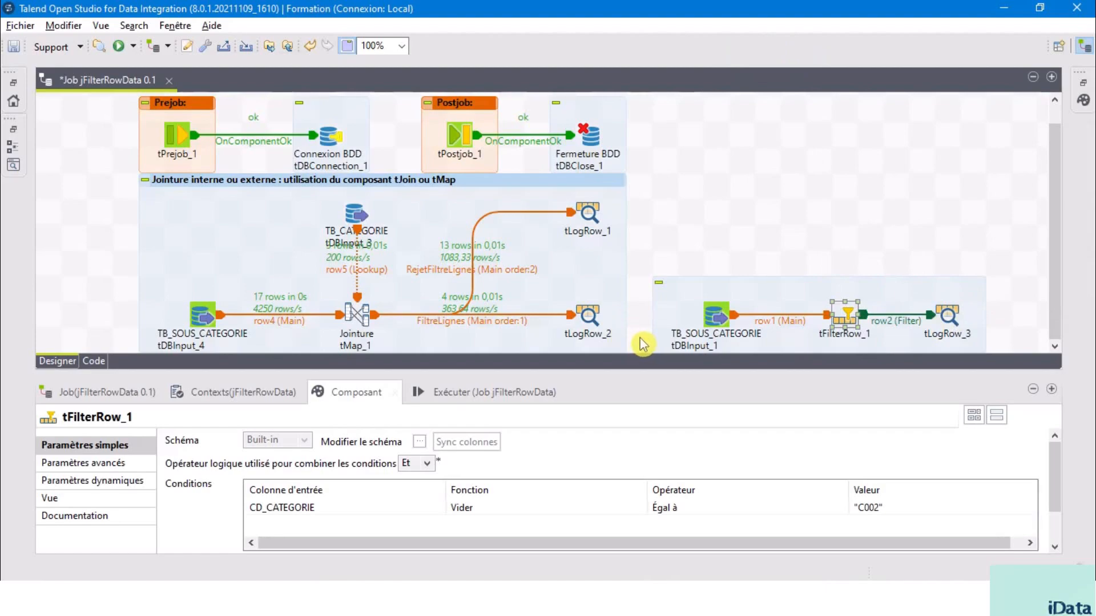
Step: Deactivate all components of the tMap join subjob, from its two database inputs through tLogRow_1 and tLogRow_2
drag(643, 343, 141, 188)
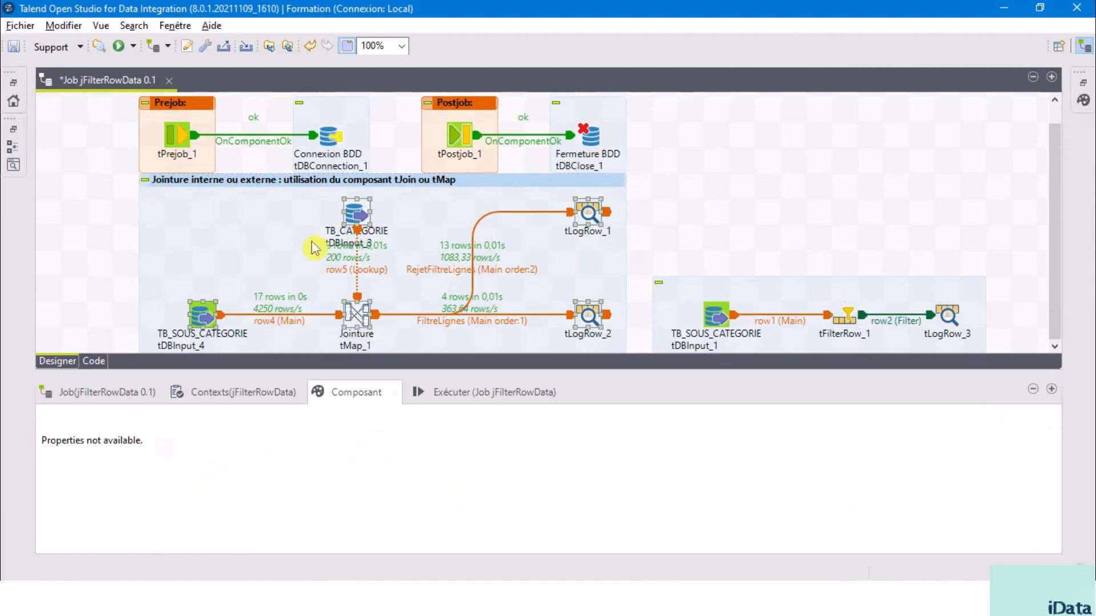
right_click(362, 312)
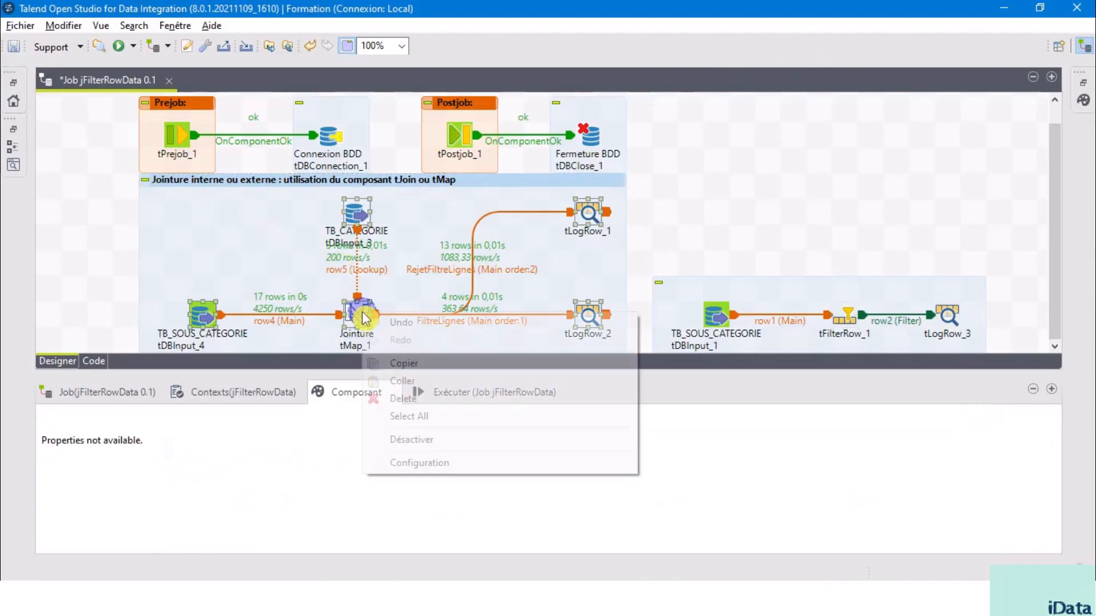
click(446, 446)
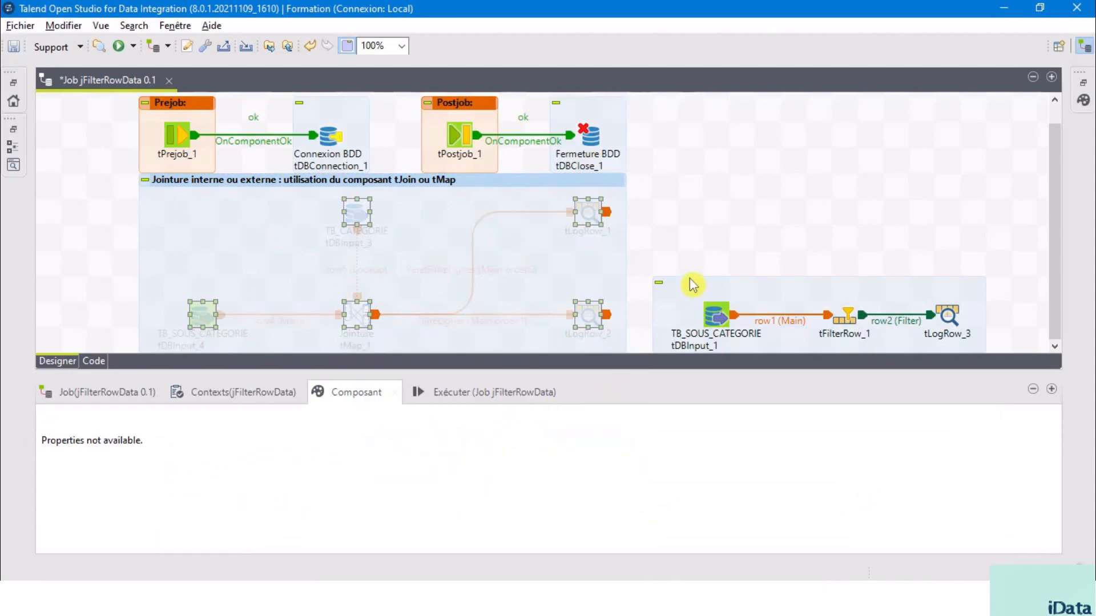
Step: Run the jFilterRowData job and check the rows logged through tFilterRow_1
click(489, 392)
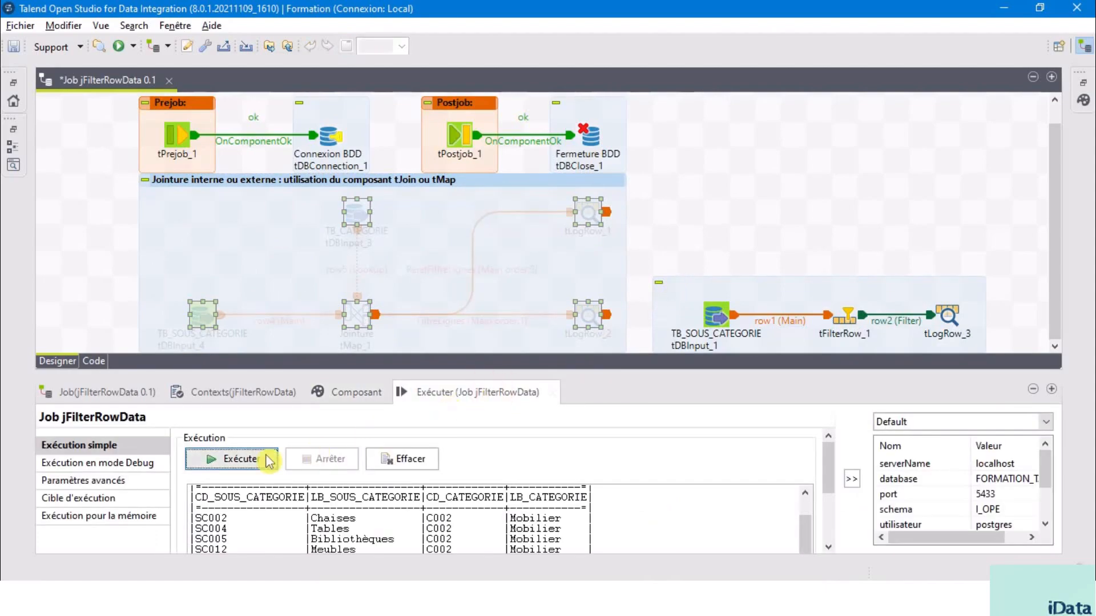
click(234, 460)
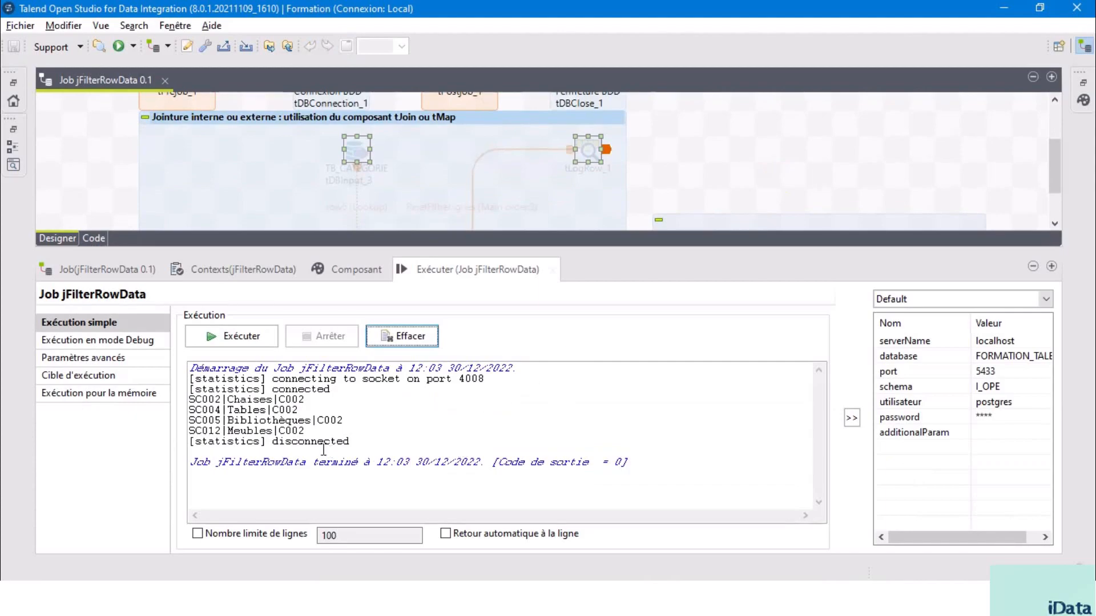
drag(309, 430, 182, 402)
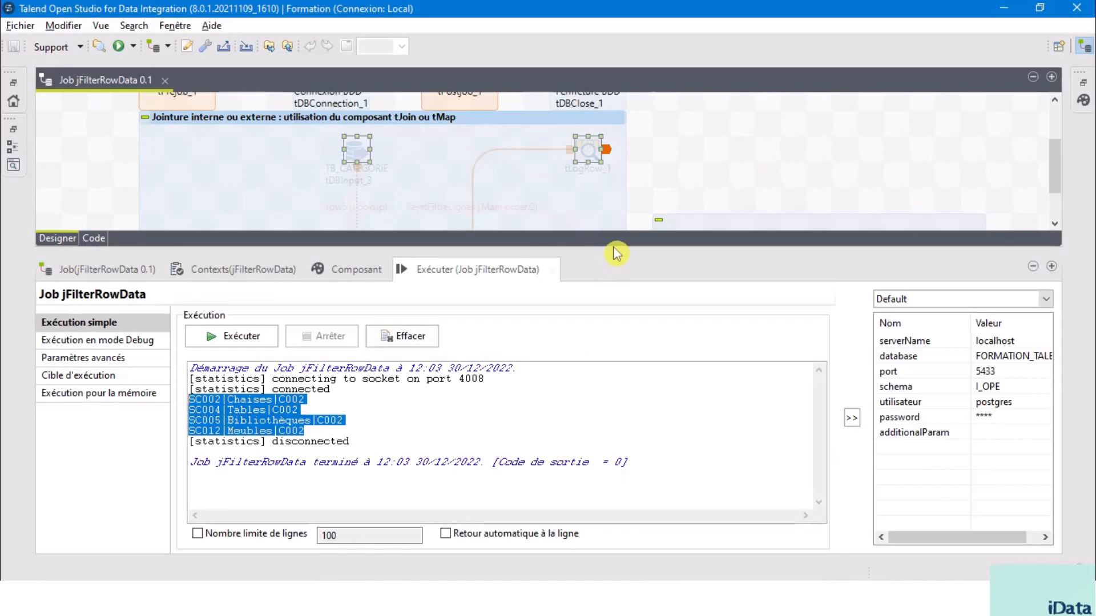
Step: Add another tLogRow component to the canvas and place it directly below tLogRow_3
drag(616, 247, 742, 434)
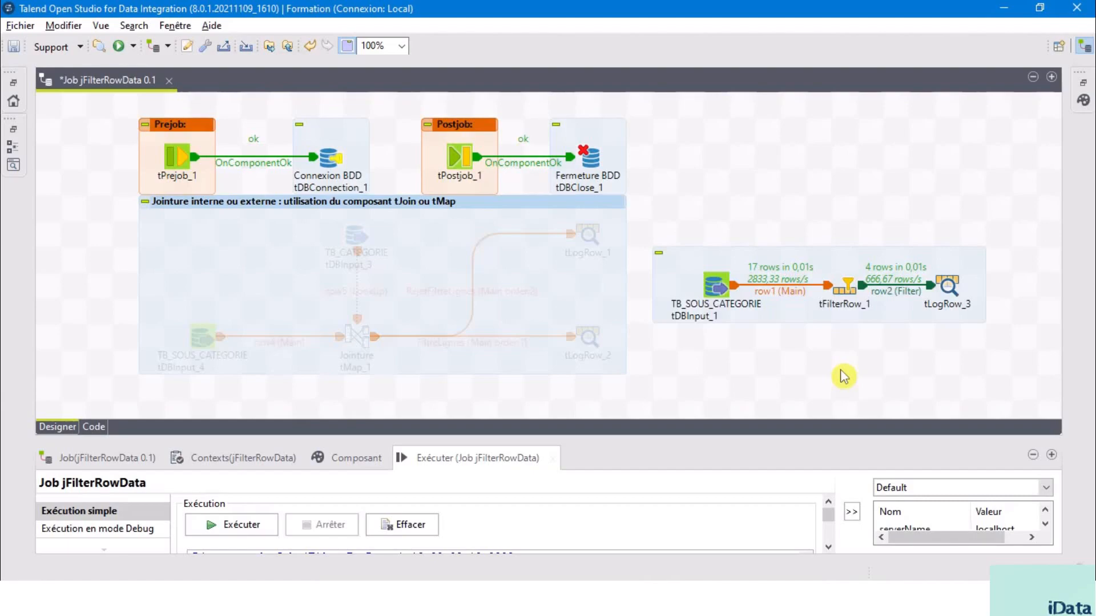
text(tlo)
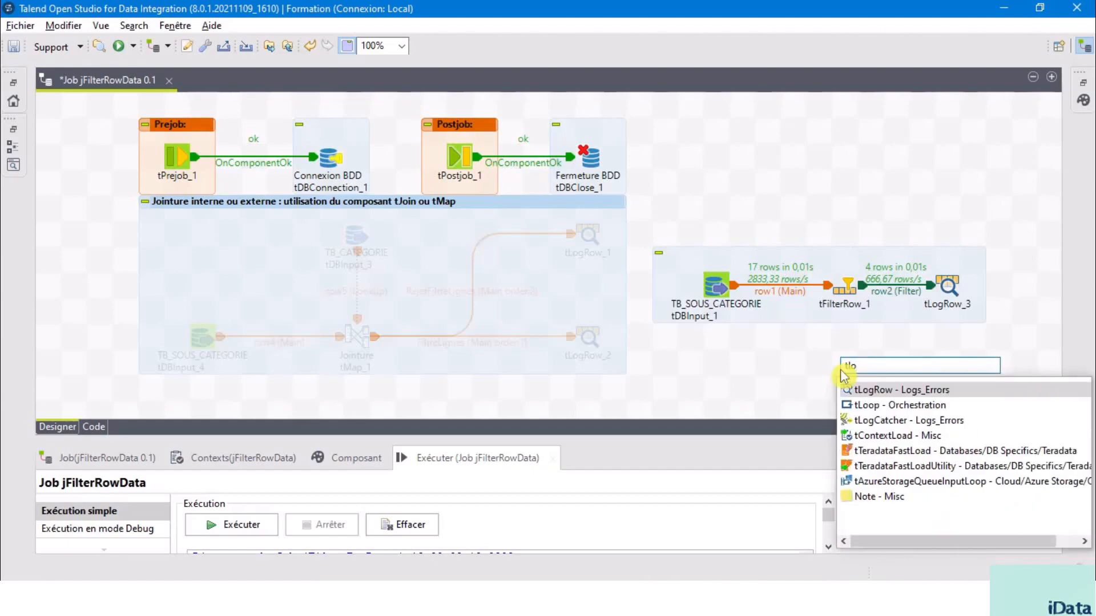
click(879, 393)
double_click(882, 394)
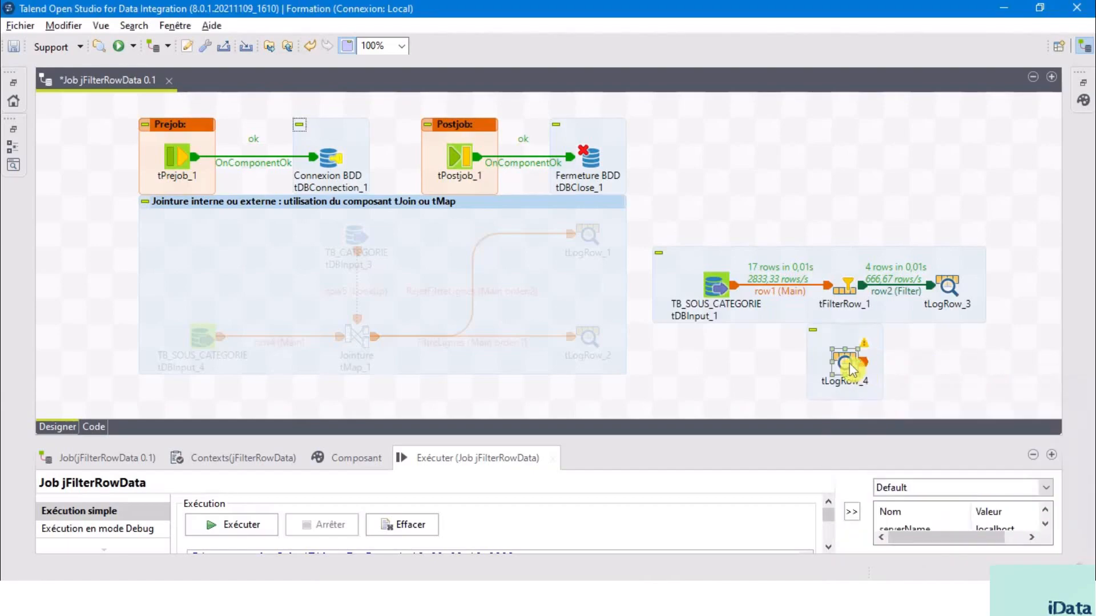
drag(844, 371, 949, 370)
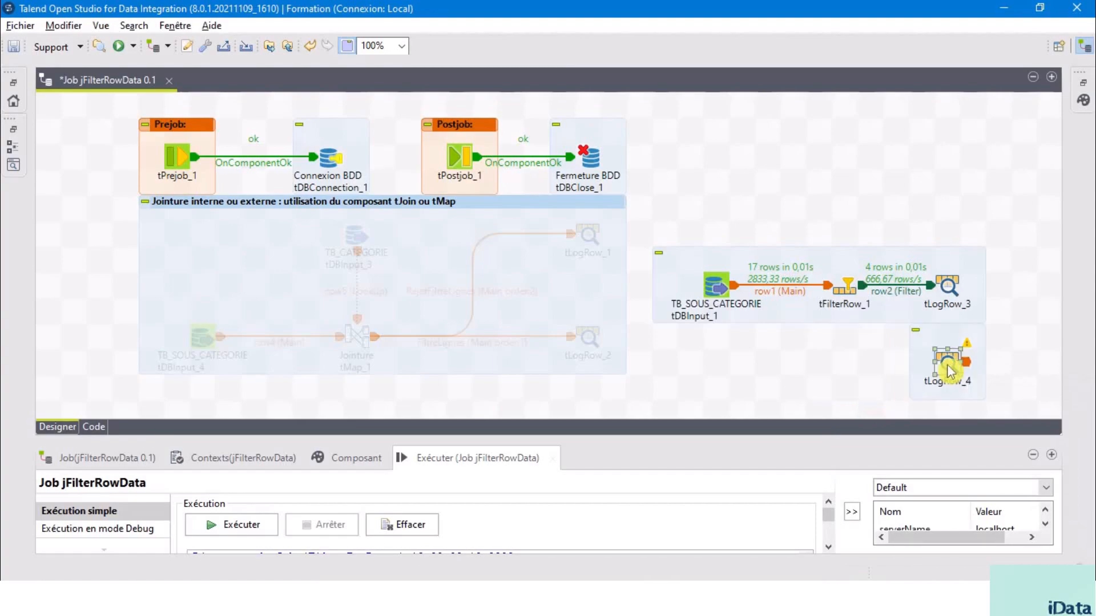
Step: Connect tFilterRow_1 to tLogRow_4 with a Reject row
right_click(850, 292)
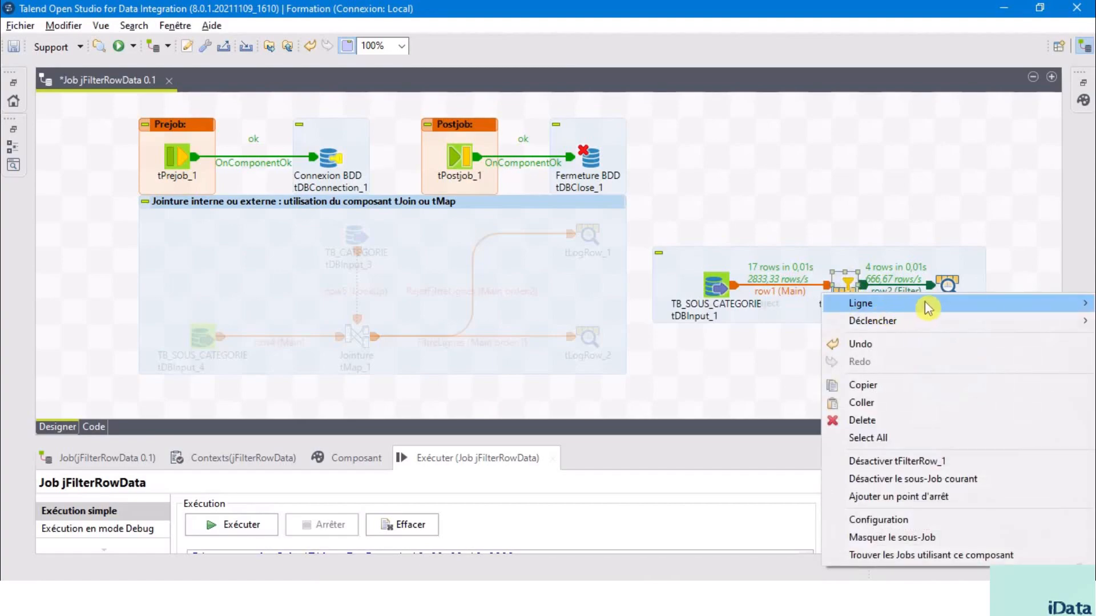
right_click(856, 289)
mouse_move(872, 307)
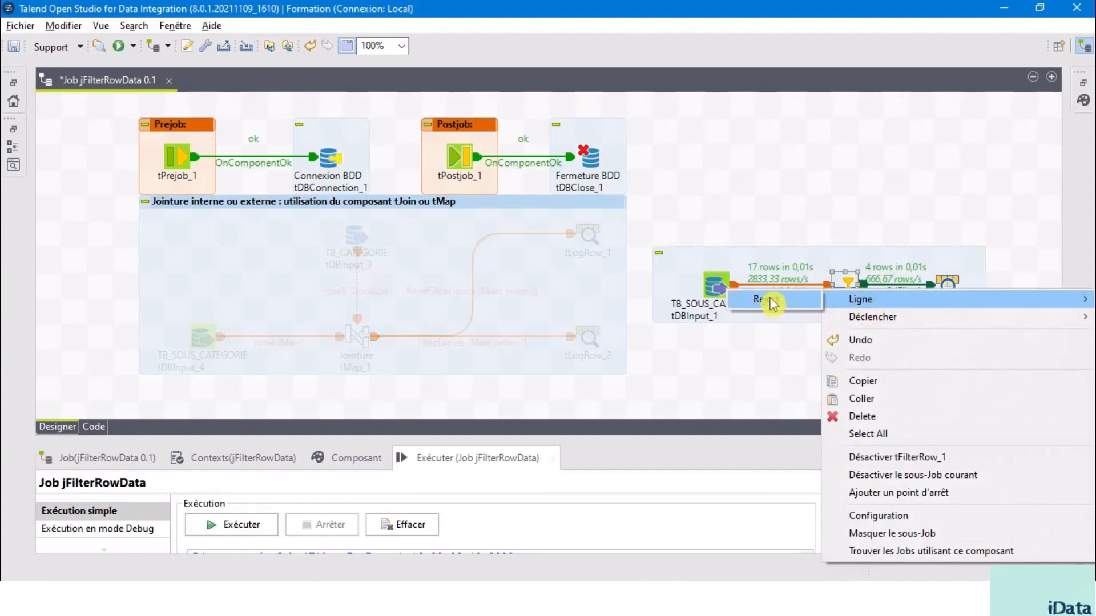
click(797, 307)
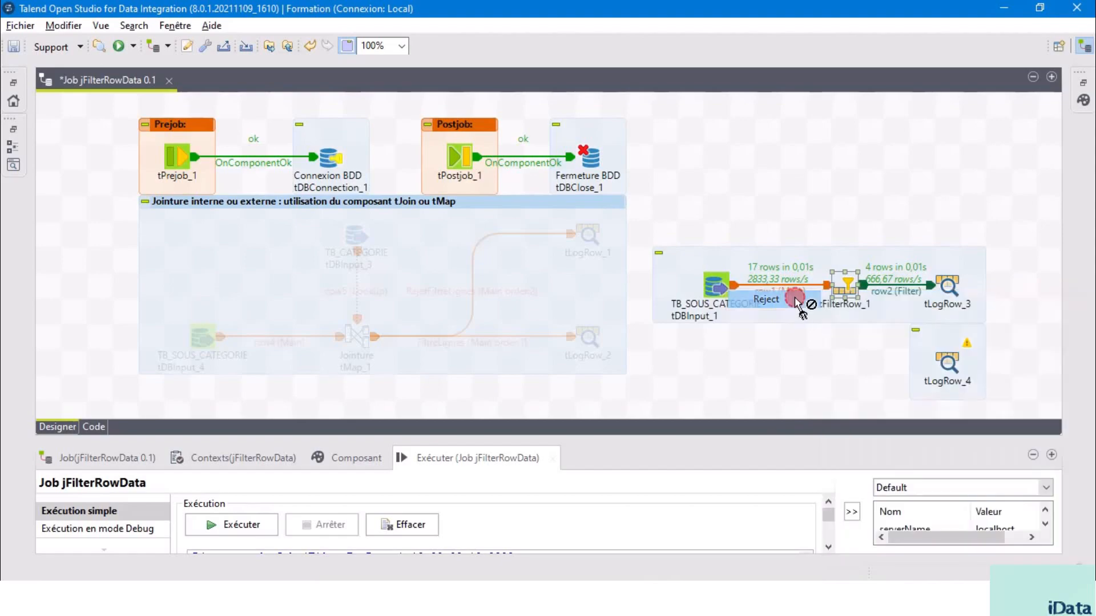
click(956, 372)
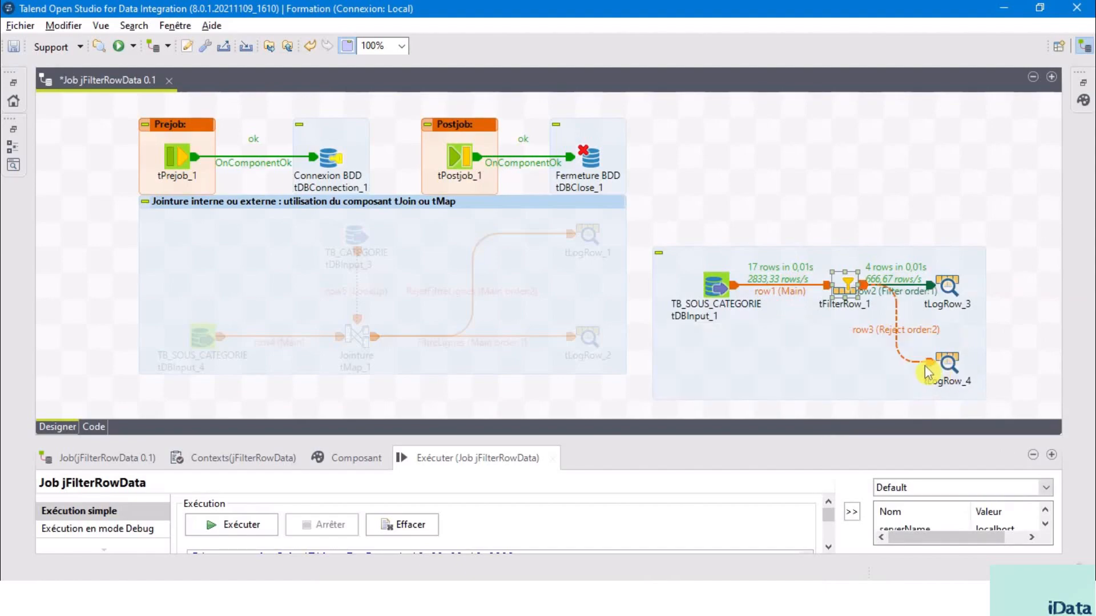
click(913, 332)
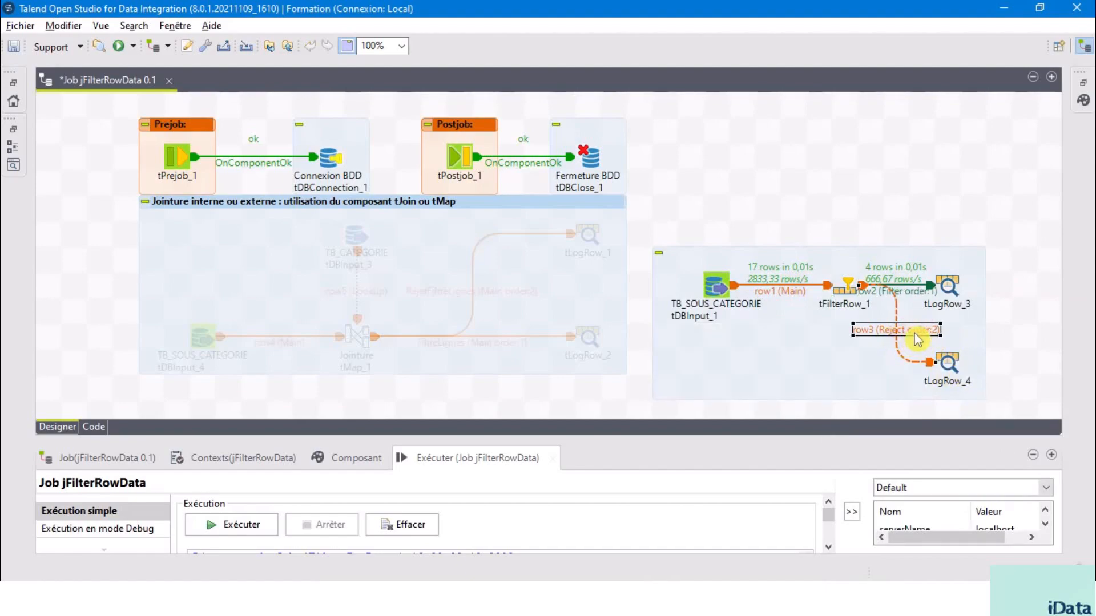
Step: Set the display mode of both tLogRow_4 and tLogRow_3 to Table
click(956, 370)
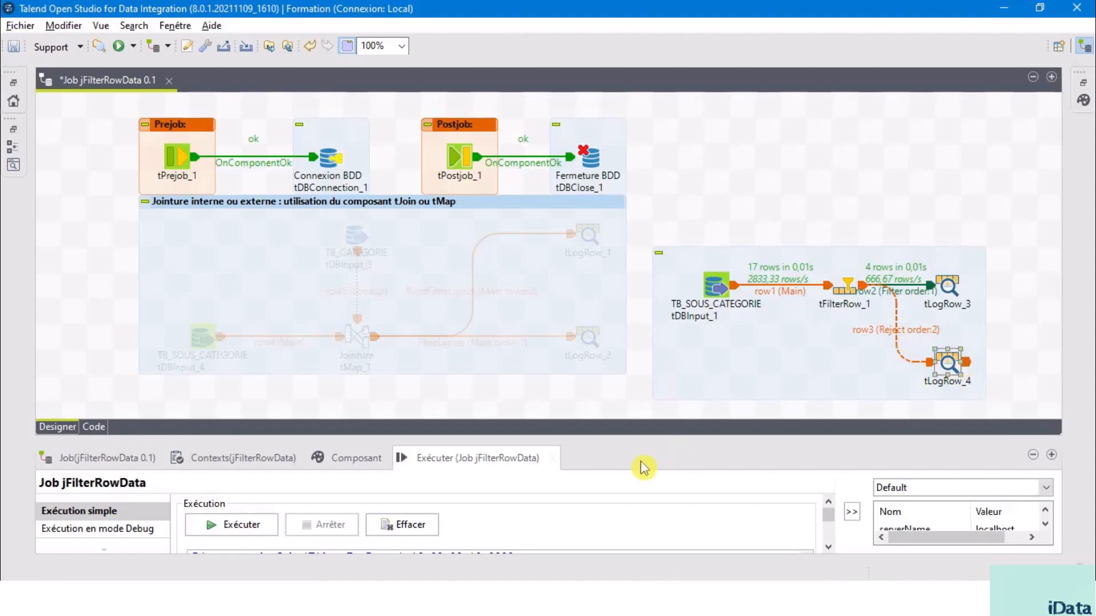
drag(639, 440, 681, 251)
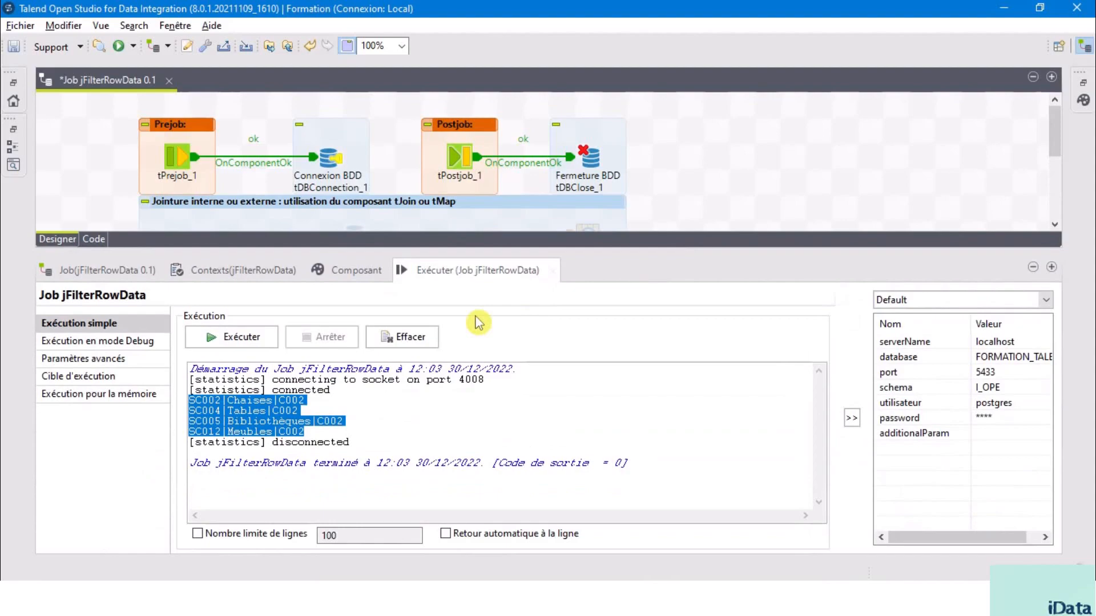
click(363, 276)
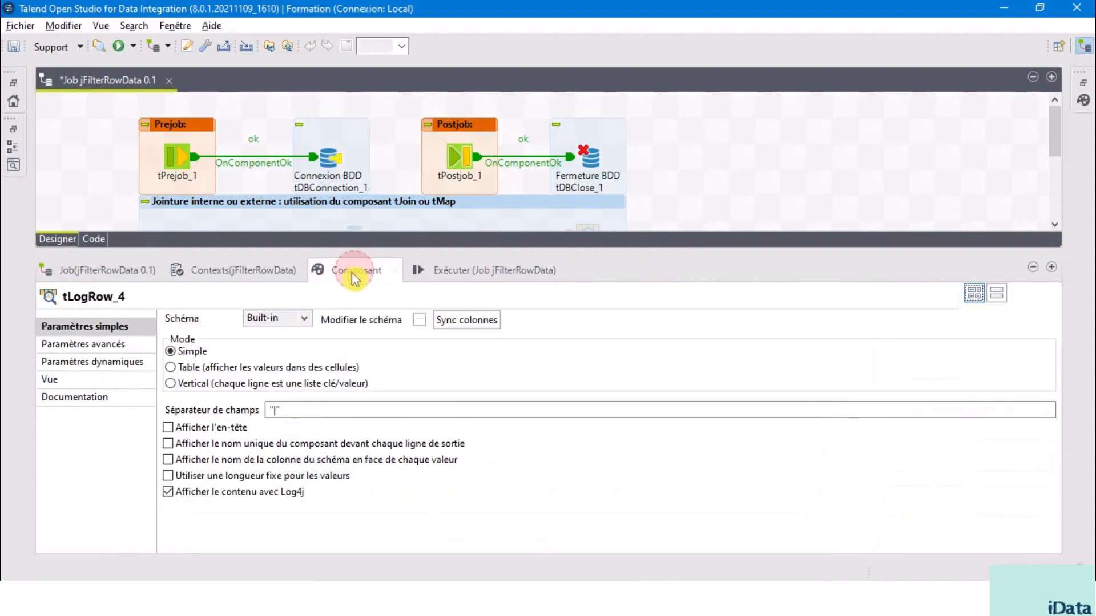
click(197, 367)
scroll(762, 141, down, 3)
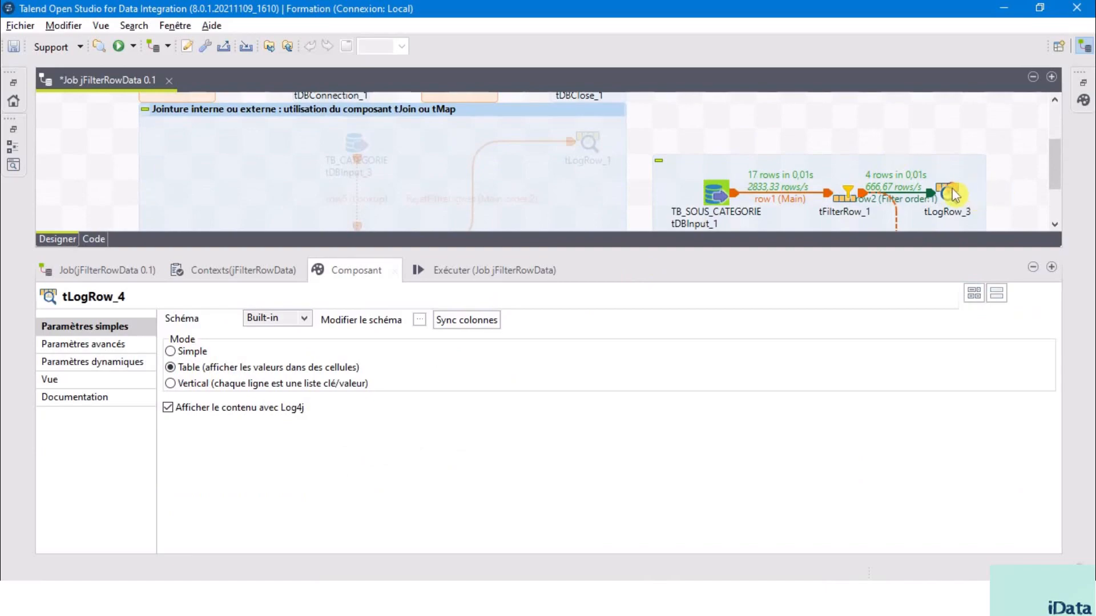
click(950, 194)
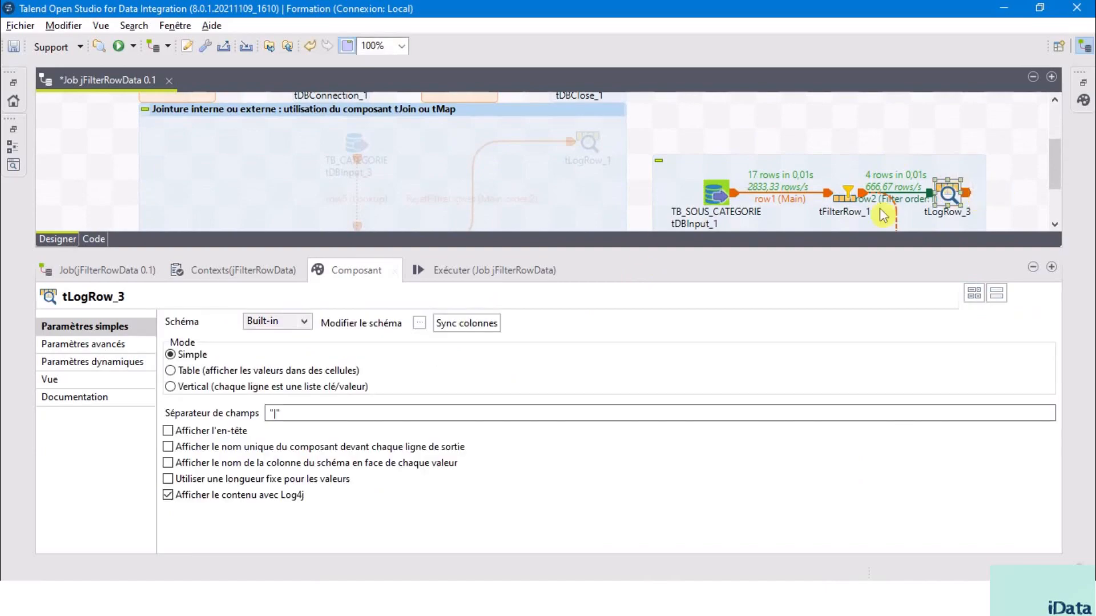
click(170, 370)
Step: Run the job again and examine the tLogRow_3 rows and the tLogRow_4 rejects with their errorMessage column
click(489, 269)
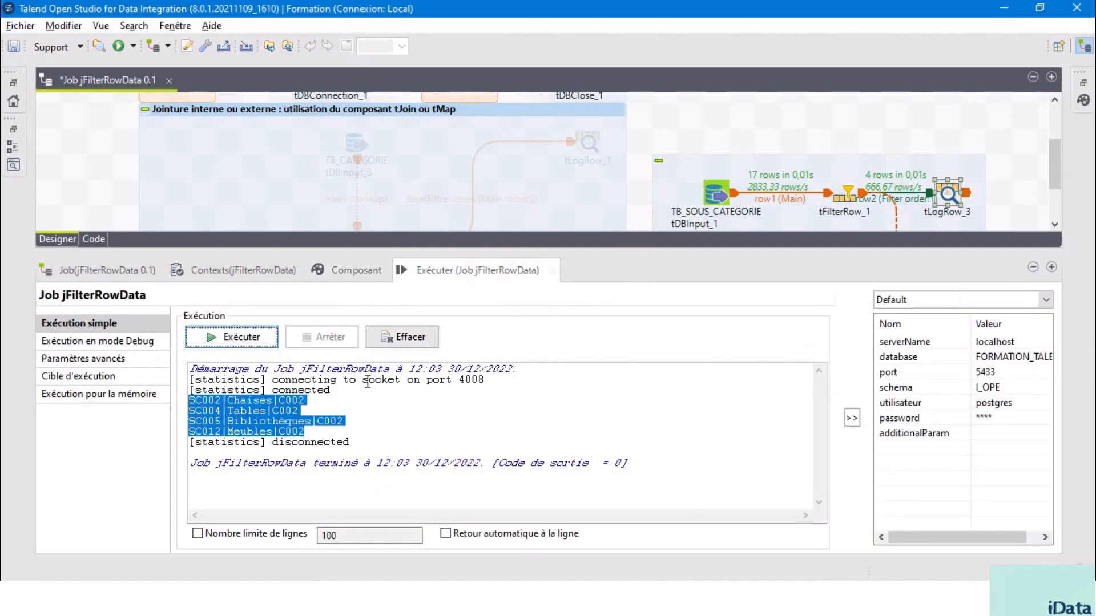
click(242, 337)
click(411, 326)
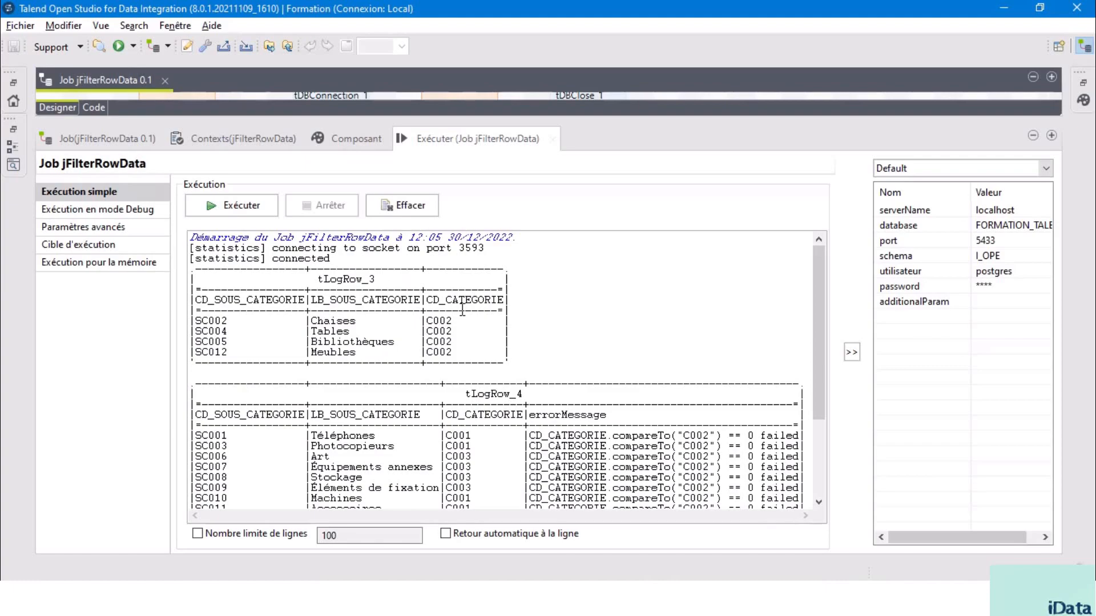
drag(459, 353, 194, 323)
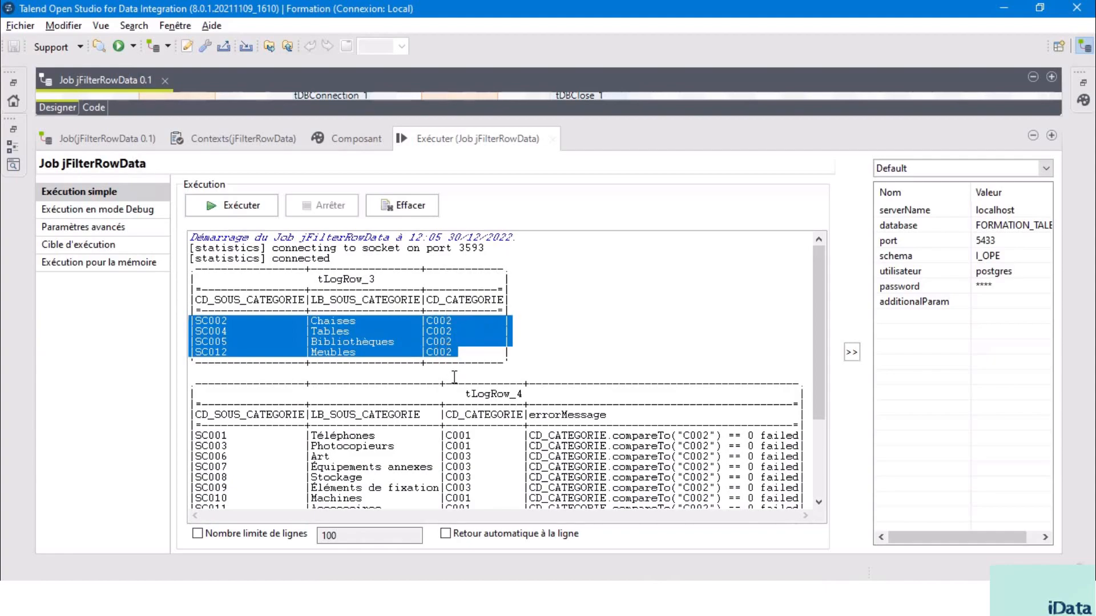
scroll(478, 310, down, 4)
drag(528, 269, 465, 268)
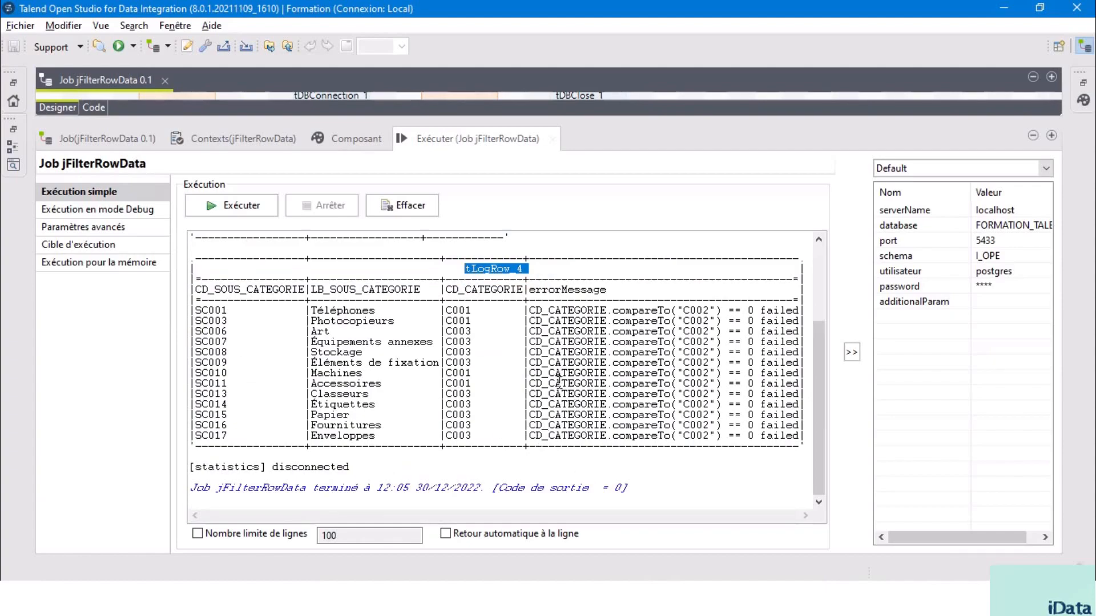
drag(529, 310, 779, 309)
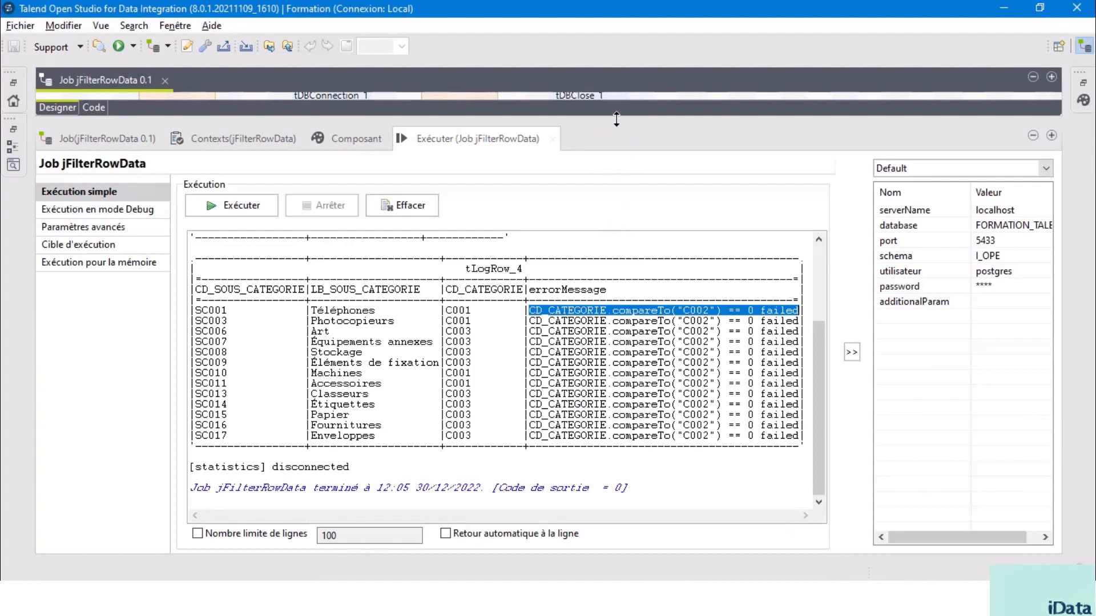
Step: Remove the errorMessage column from the output schema of tLogRow_4
drag(616, 119, 616, 127)
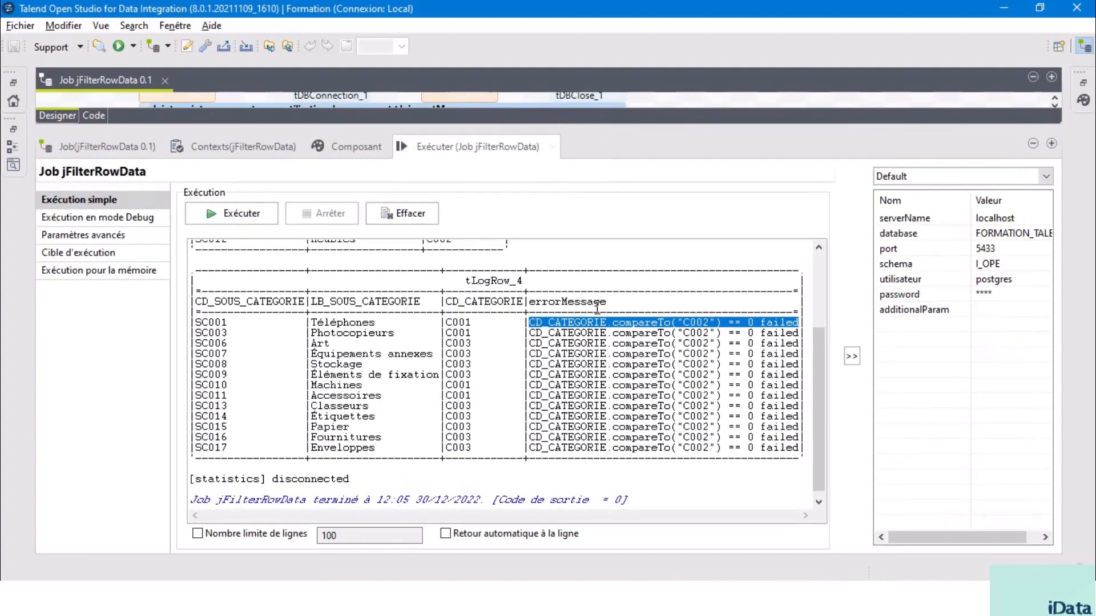
drag(613, 127, 613, 328)
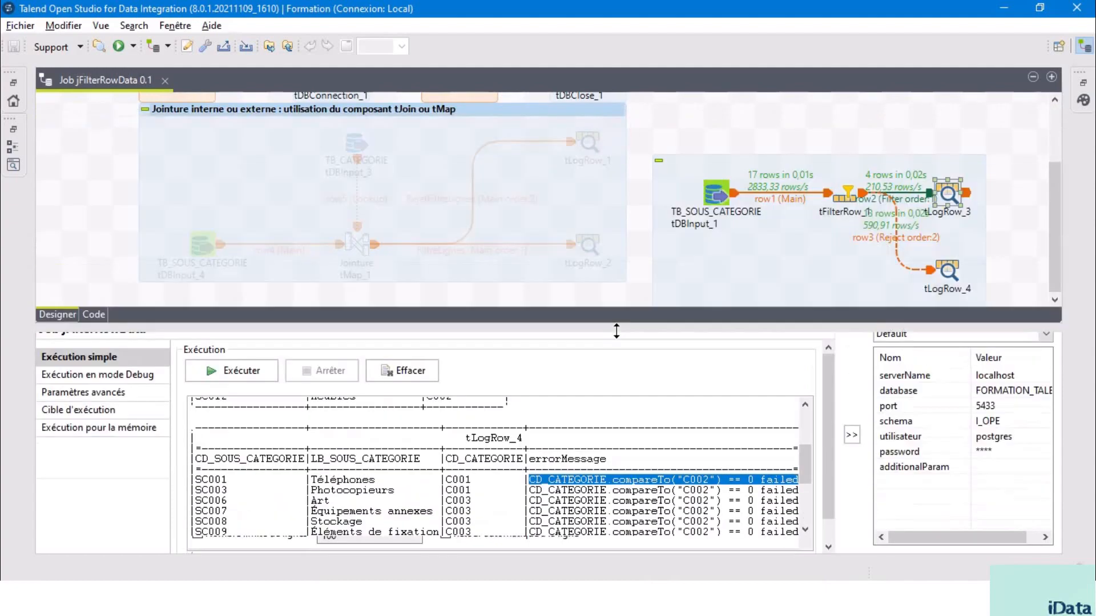
click(945, 276)
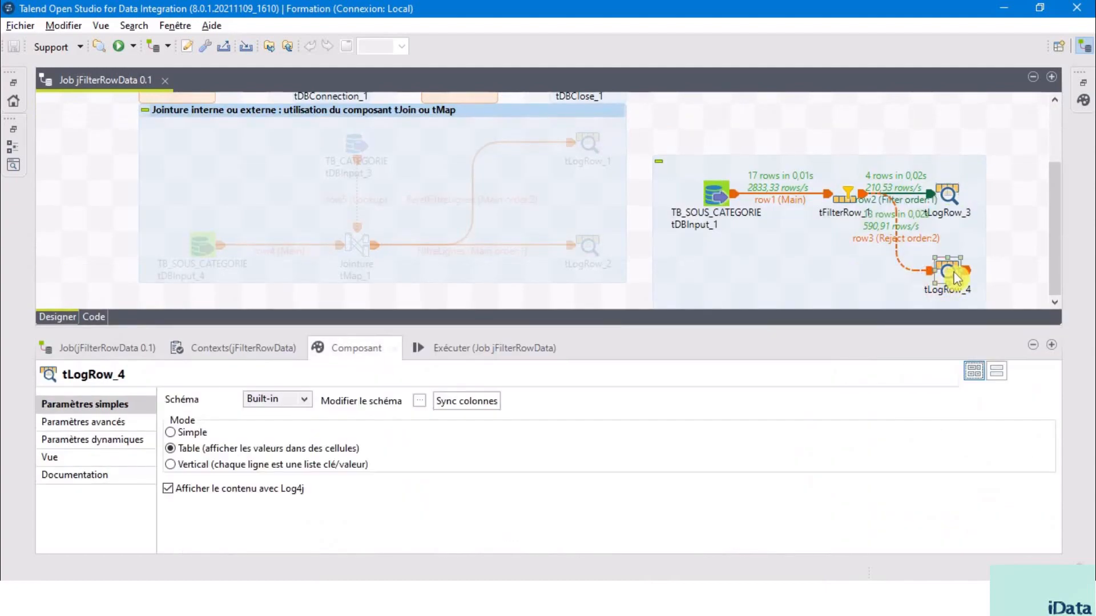
click(417, 404)
click(500, 137)
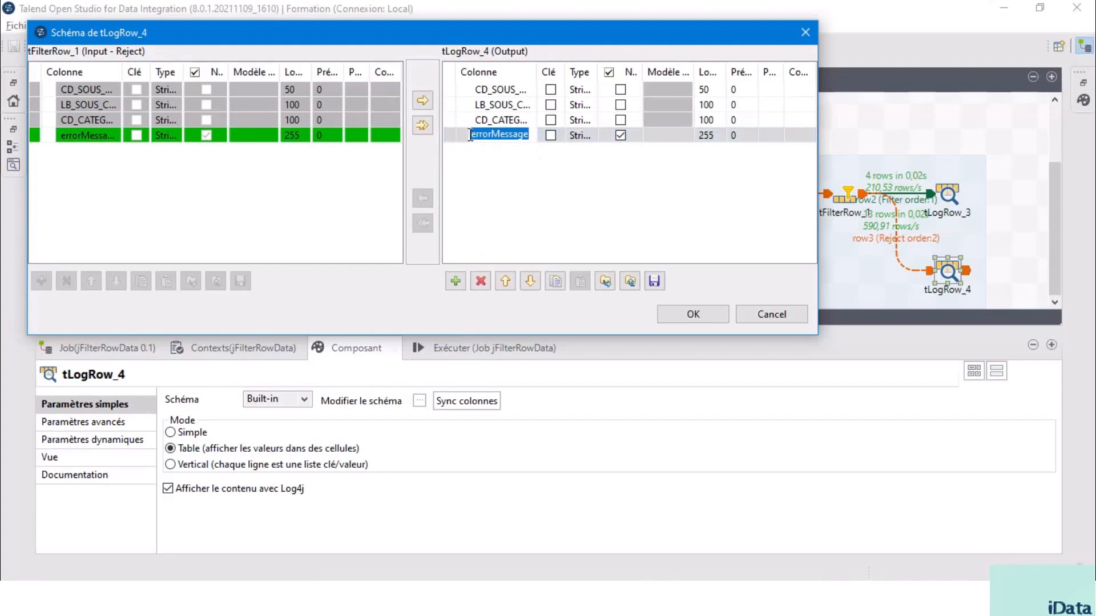
click(482, 282)
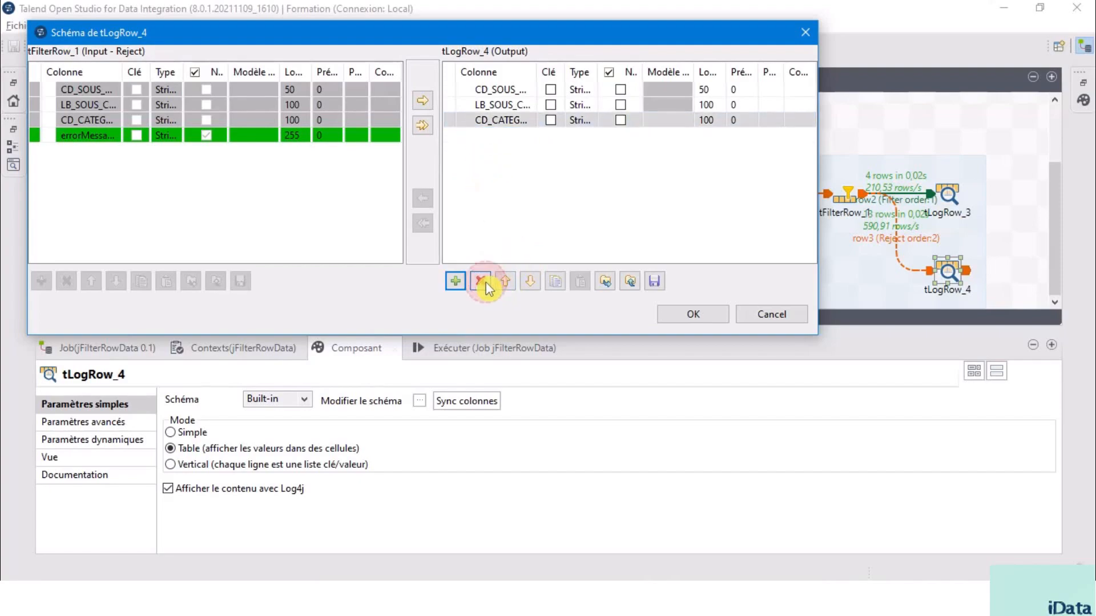
click(692, 314)
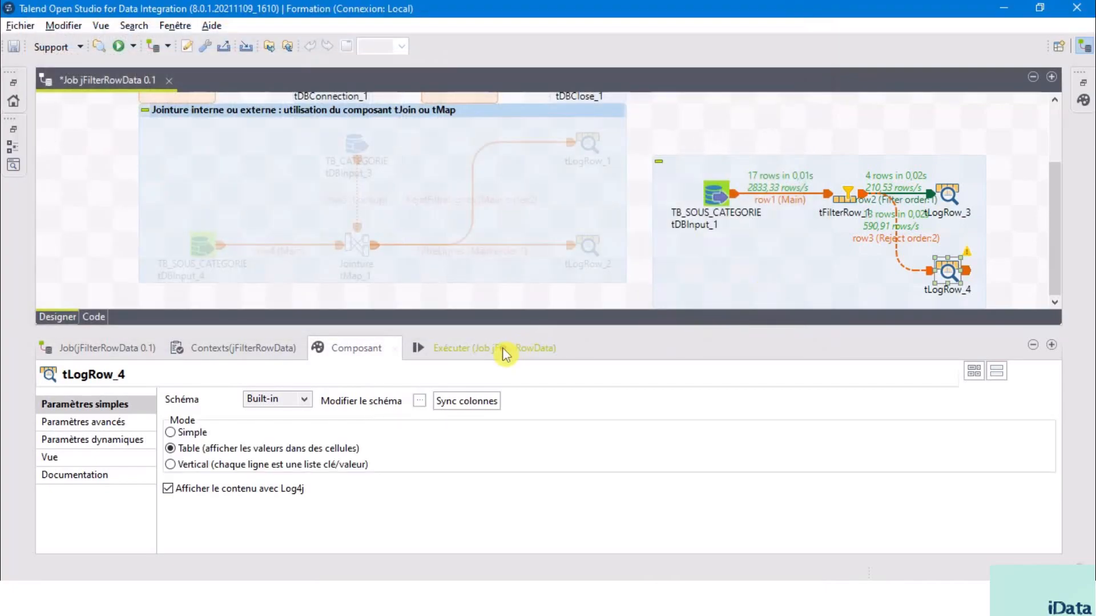
Step: Rerun the job and review the tLogRow_4 and tLogRow_3 tables in the execution output
click(502, 348)
click(242, 414)
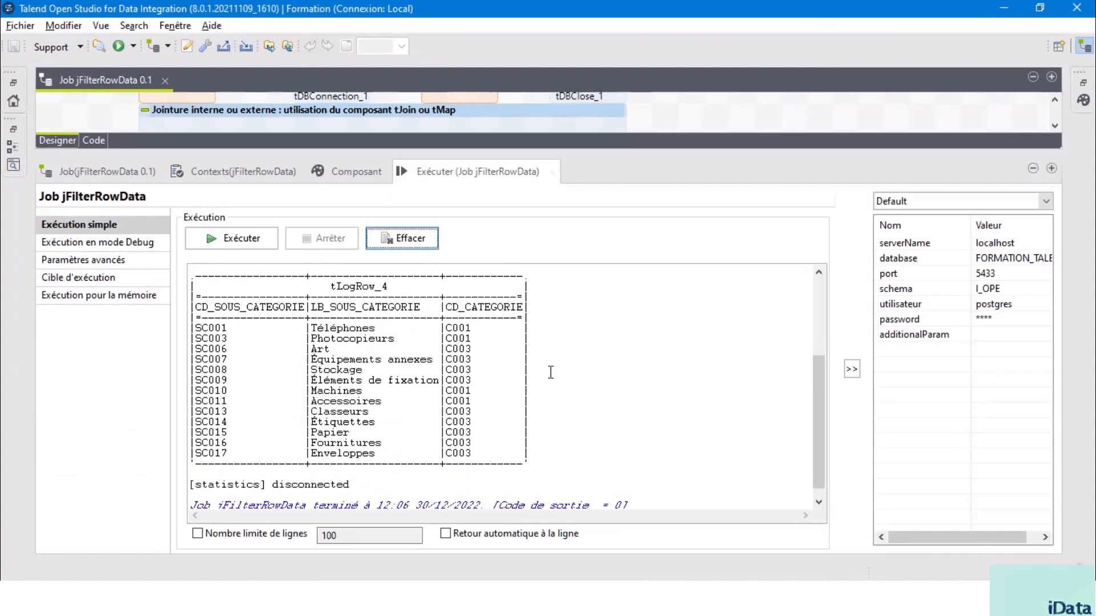
scroll(550, 372, up, 5)
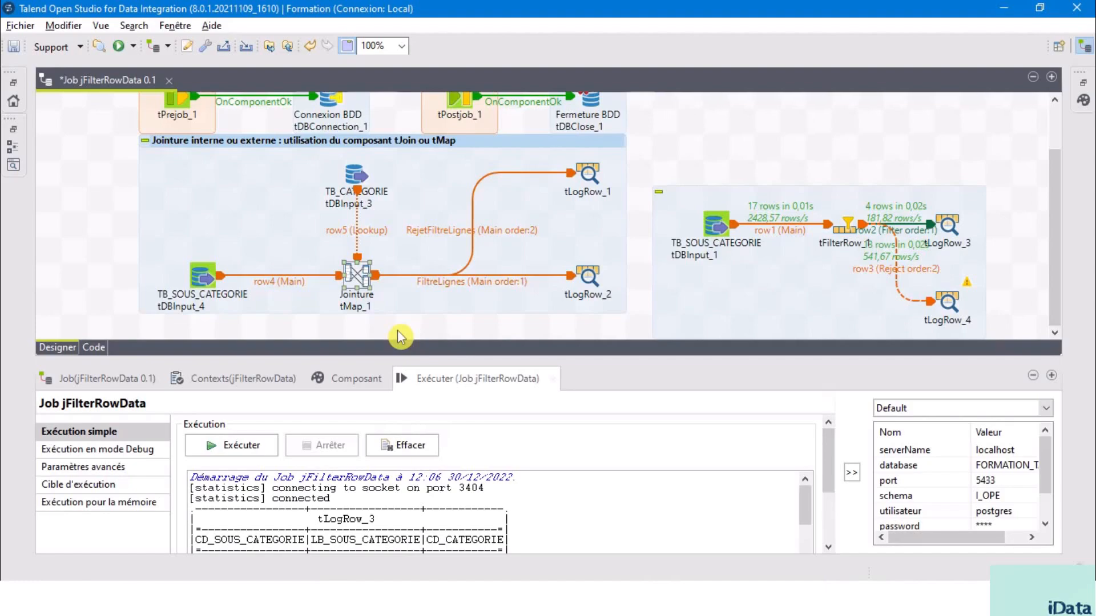
Step: Review the "Mobilier".equals(row5.LB_CATEGORIE) filter expression of the FiltreLignes output in tMap_1
double_click(359, 281)
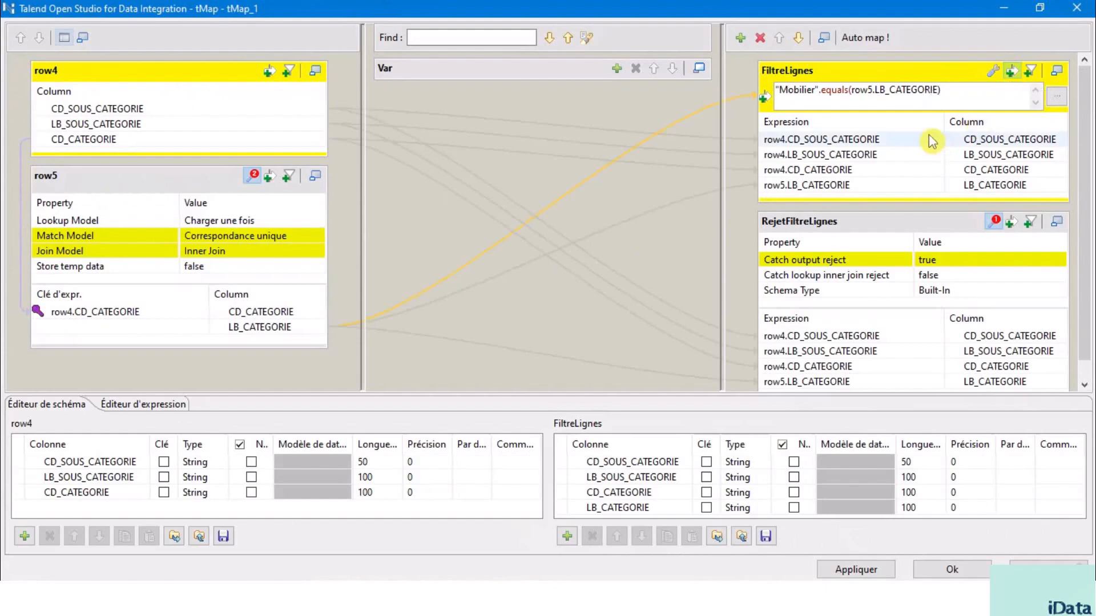
click(951, 98)
drag(951, 98, 777, 93)
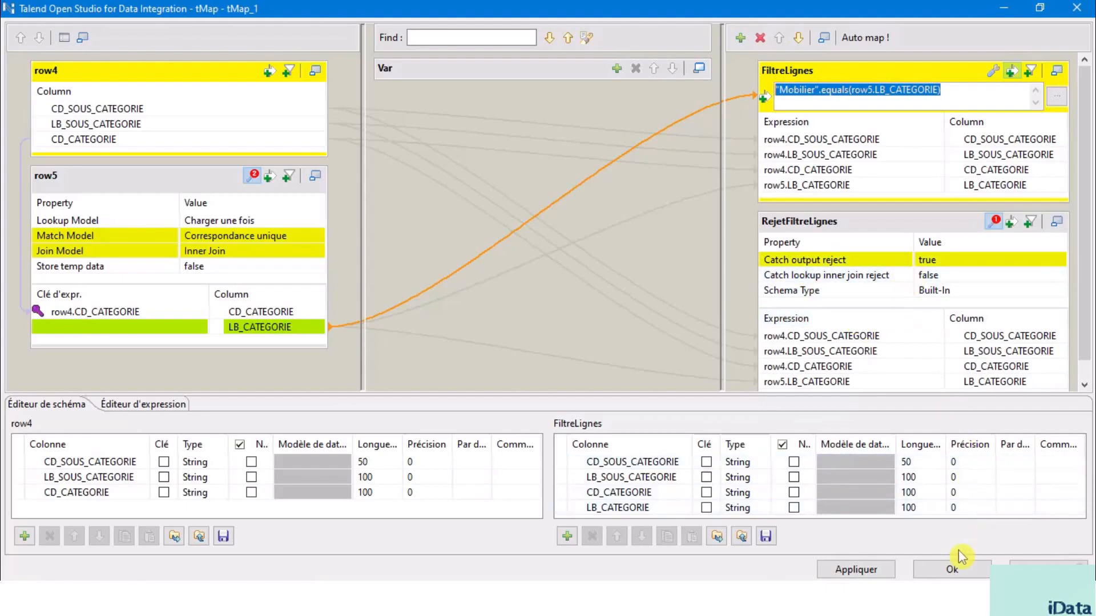
click(959, 573)
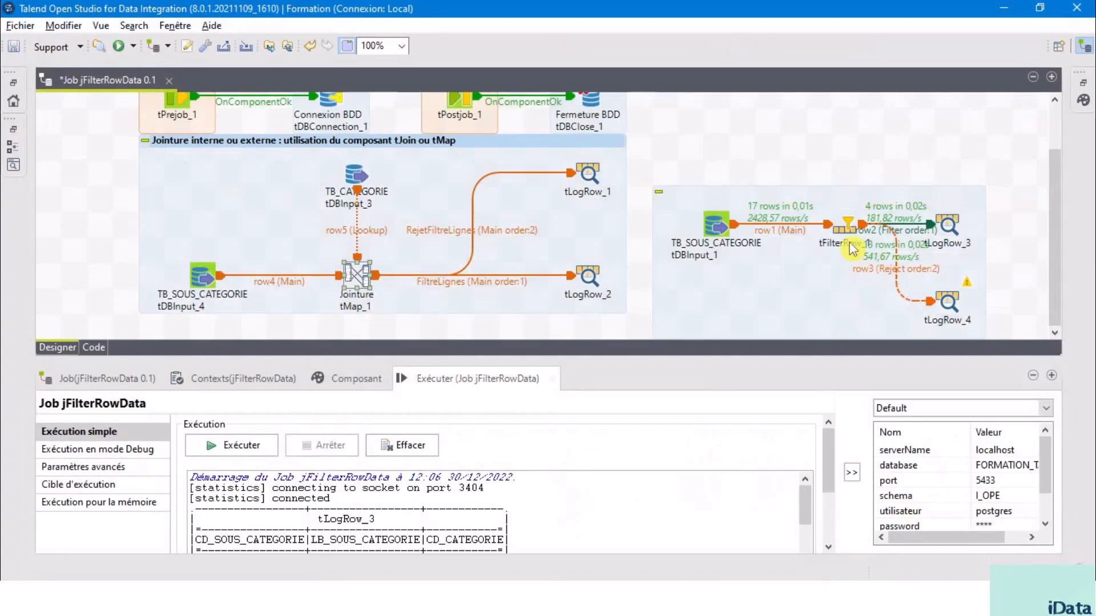
Step: Enable the advanced mode of tFilterRow_1 to view its sample condition code, and disable it again
click(847, 231)
double_click(848, 233)
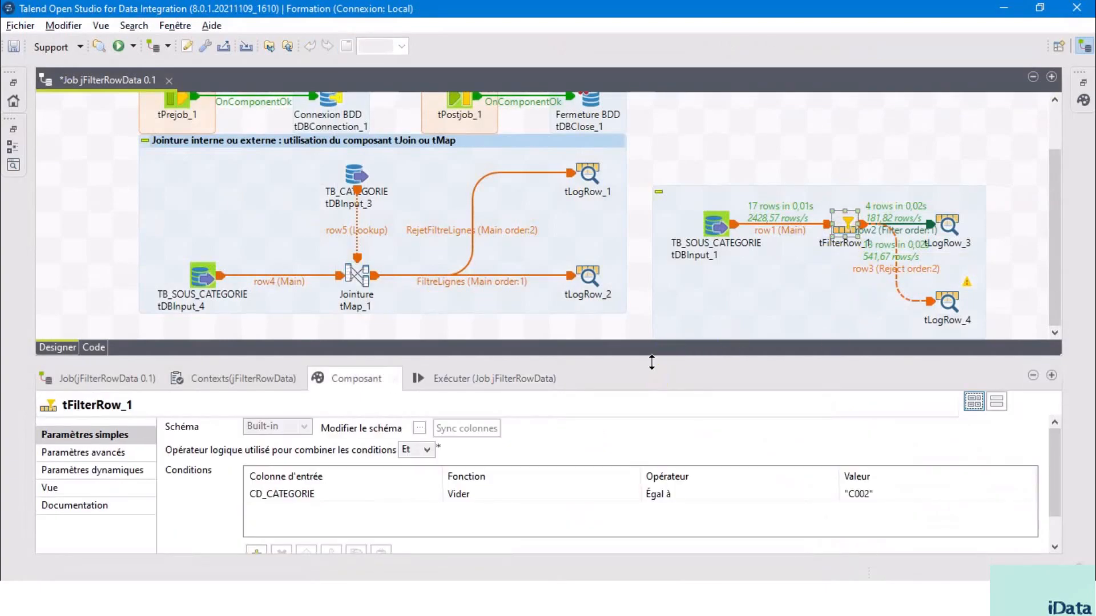
drag(651, 360, 651, 184)
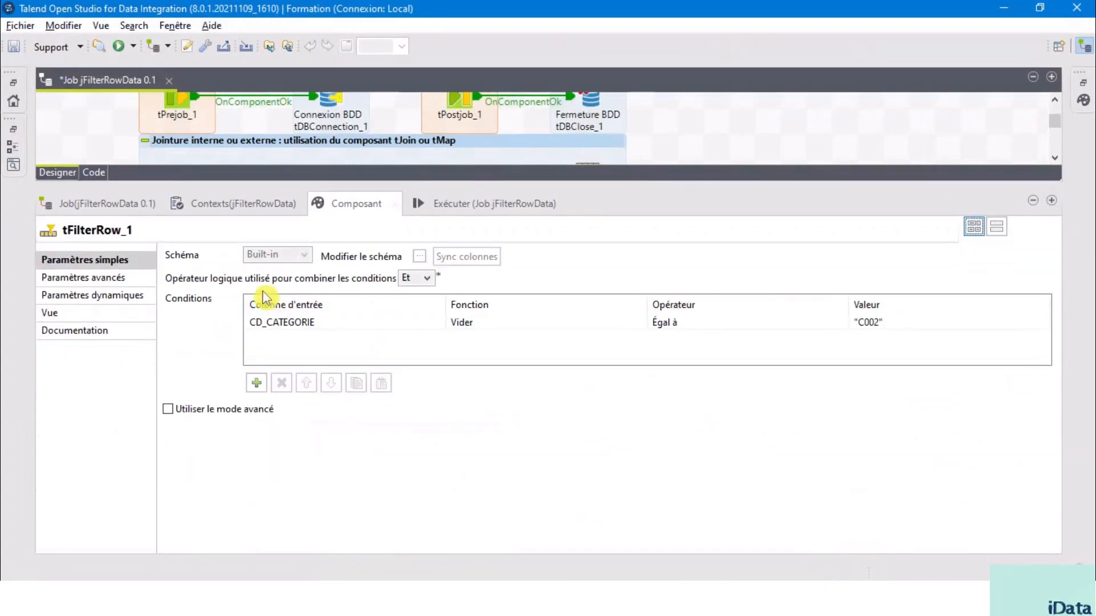
click(168, 410)
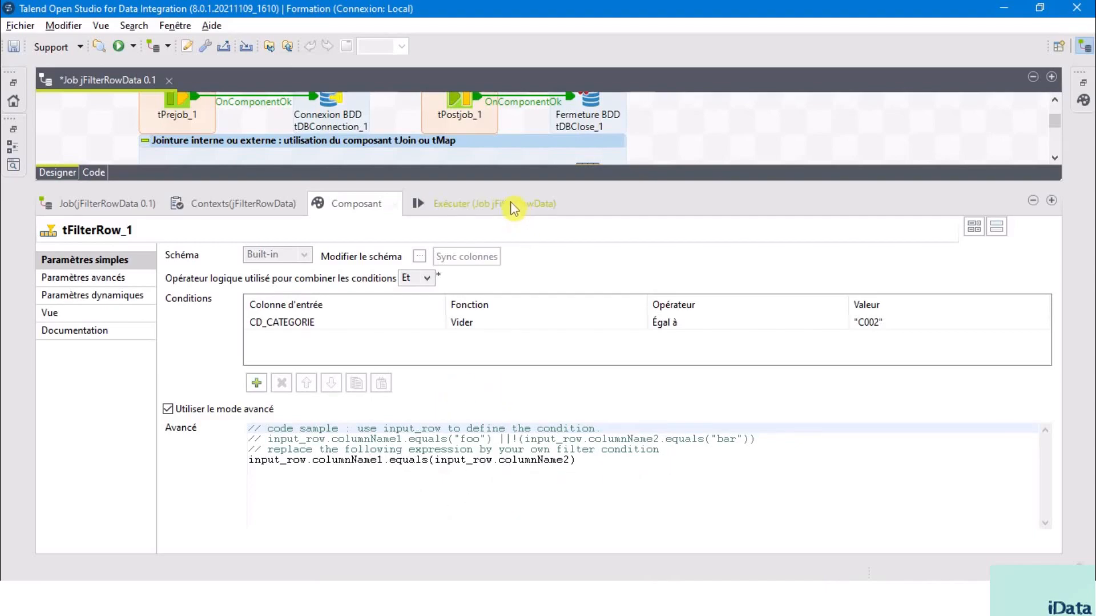
click(168, 409)
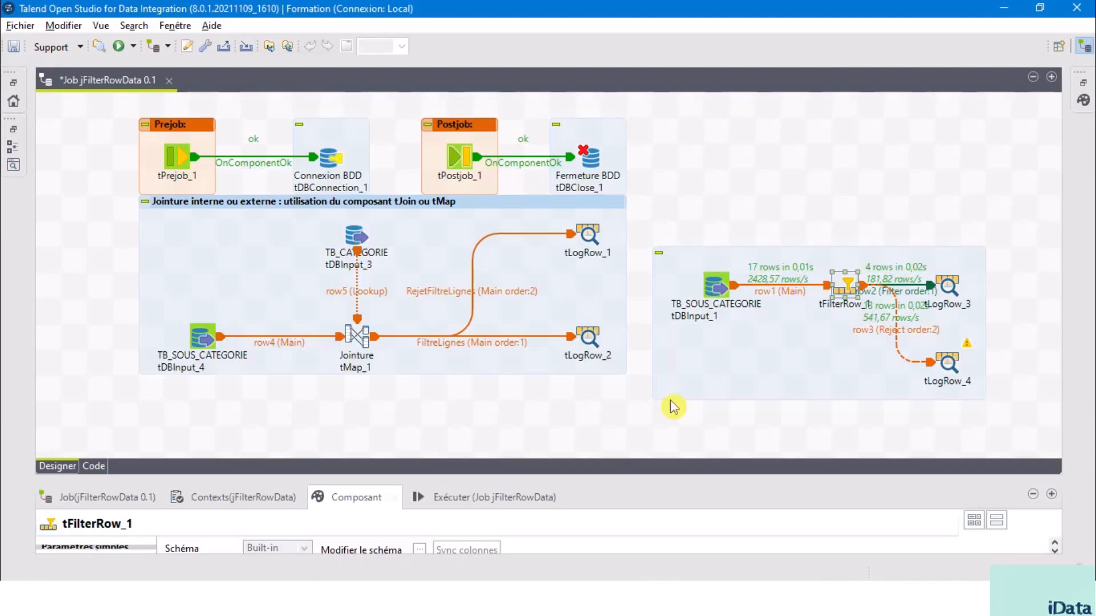